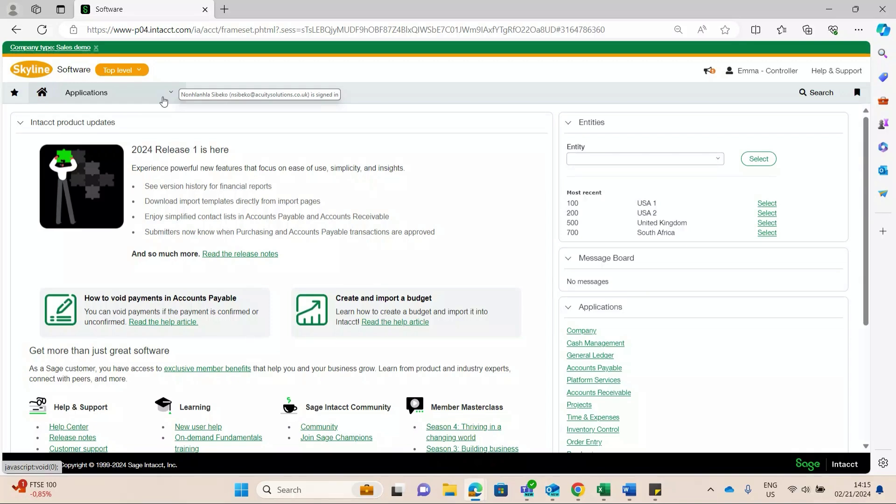
# Open the Budgets repository and start adding a new budget.
pyautogui.click(158, 90)
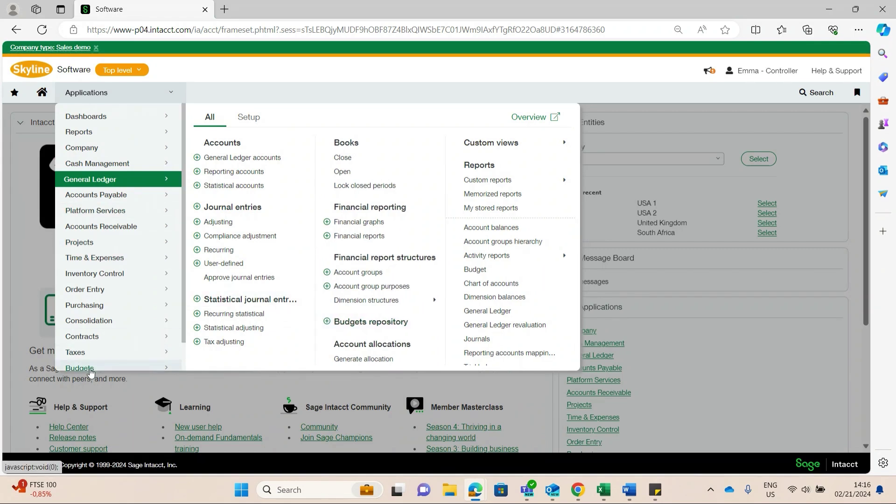
pyautogui.click(91, 372)
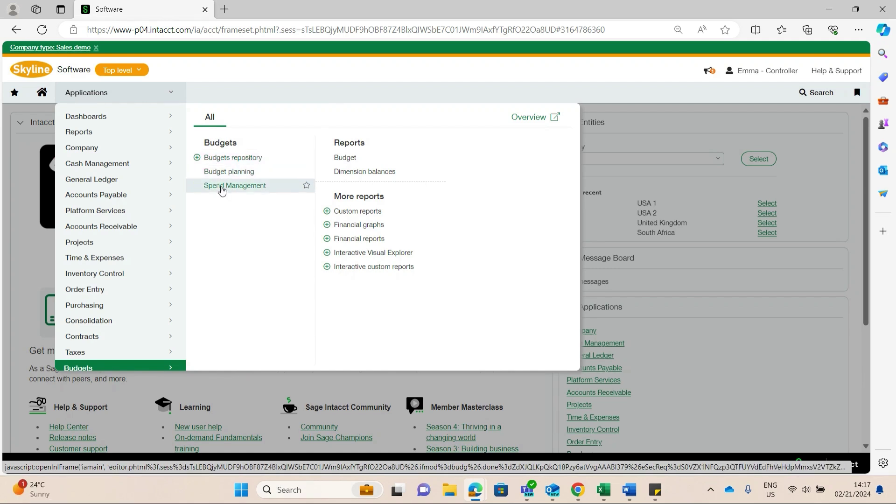
pyautogui.click(220, 159)
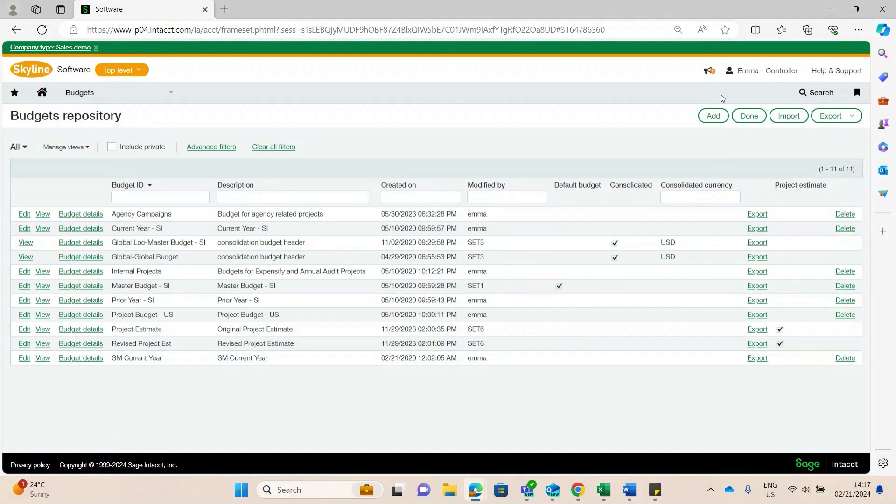
pyautogui.click(714, 116)
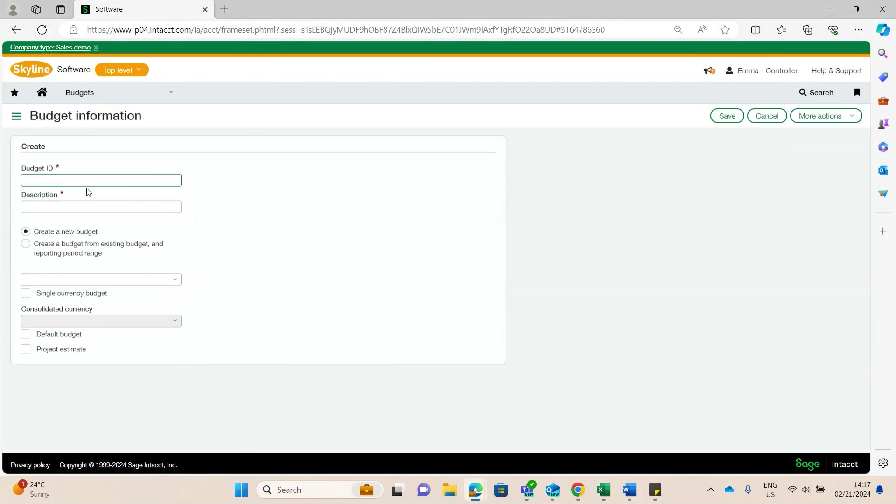
# Enter "Year 2024" as the budget ID and "Budget for financial yea 2024" as its description.
pyautogui.write('Year 2024')
pyautogui.click(70, 201)
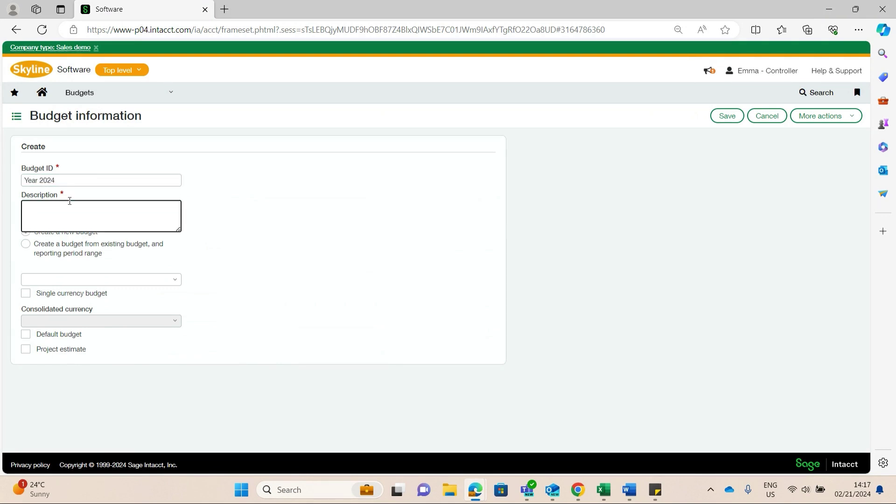
pyautogui.write('Budget for financial yea 2024')
# Try the option to create the budget from an existing budget and reporting period range, and open its source list.
pyautogui.click(31, 232)
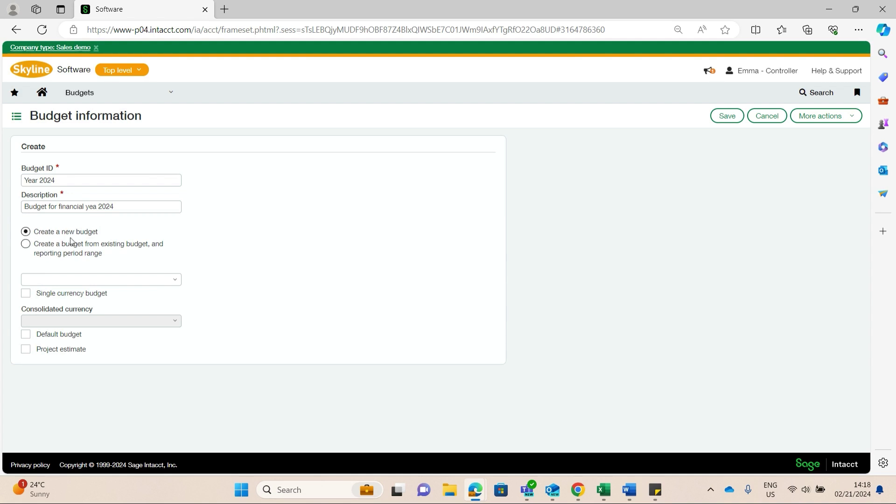
pyautogui.click(172, 278)
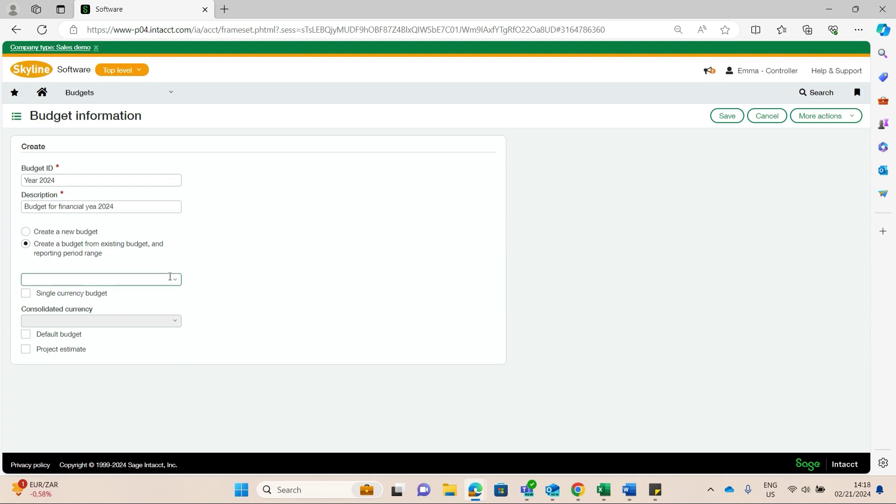
pyautogui.click(176, 282)
pyautogui.click(322, 292)
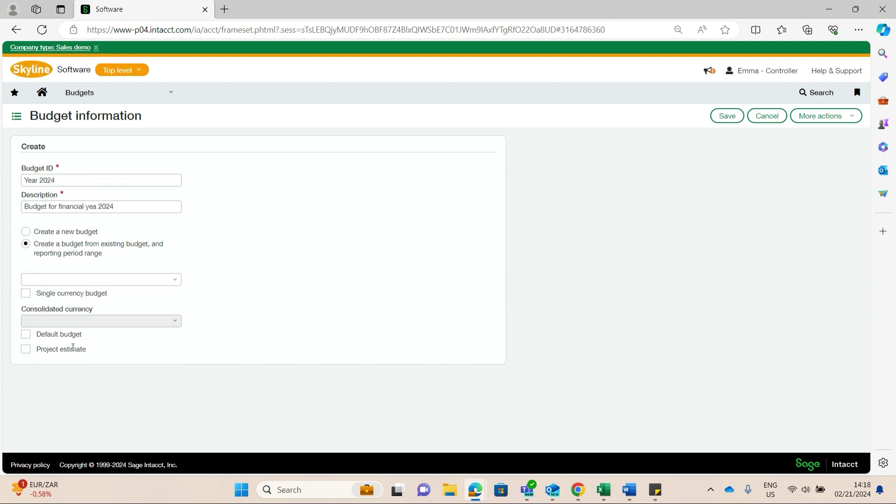
# Set the budget to be created as a new budget and save it.
pyautogui.click(26, 233)
pyautogui.click(733, 116)
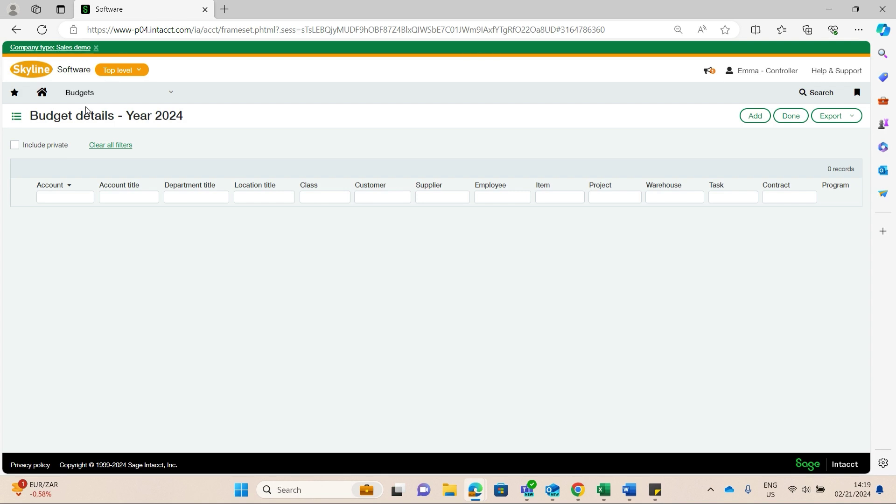
# Open the reporting periods list in the General Ledger setup.
pyautogui.click(149, 98)
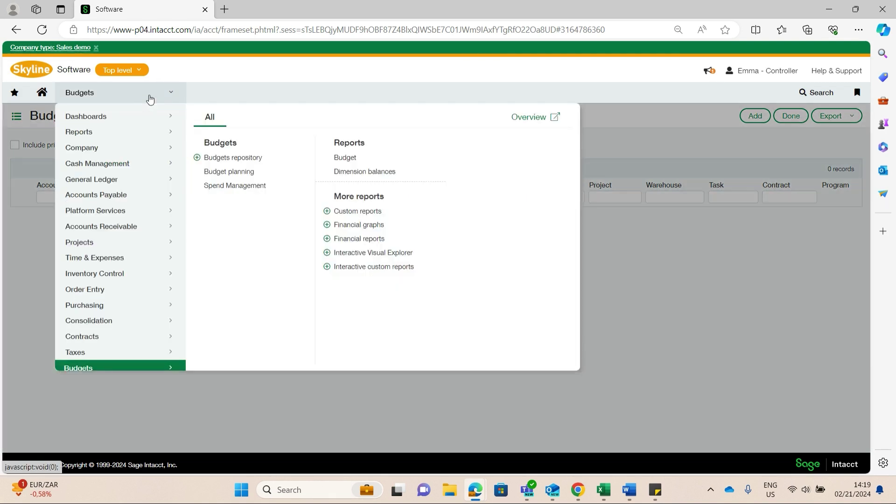
pyautogui.click(104, 182)
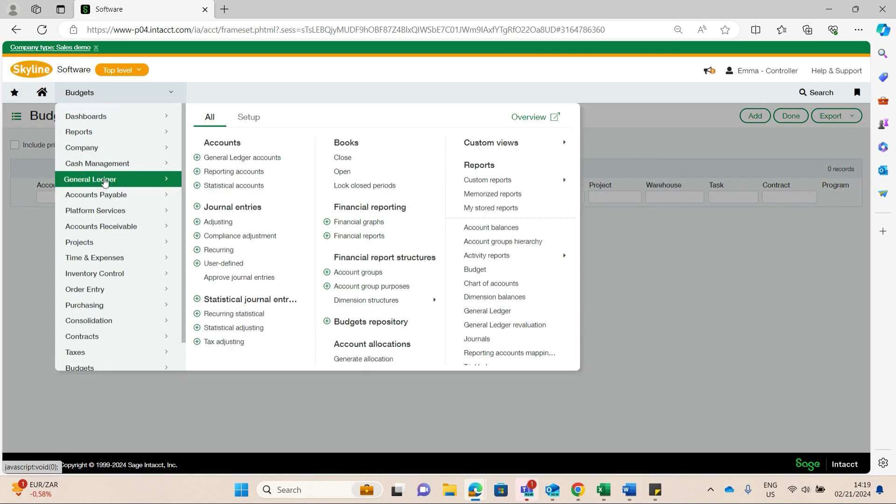
pyautogui.click(263, 118)
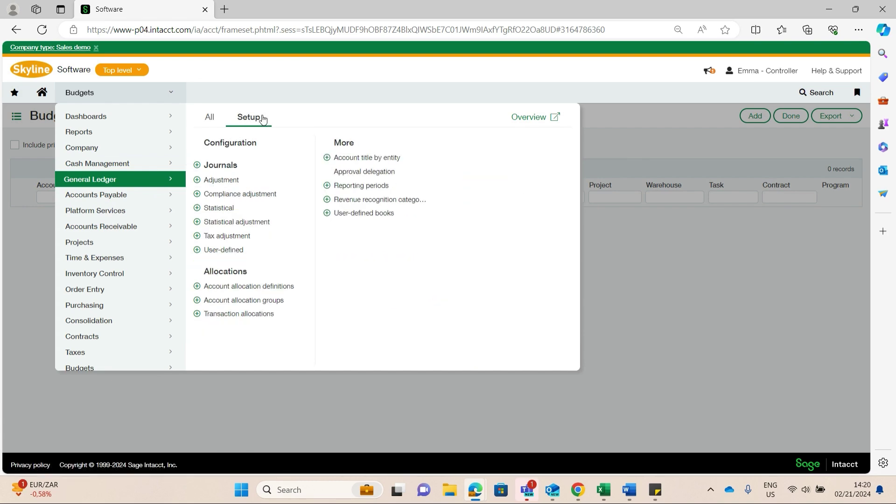
pyautogui.click(359, 189)
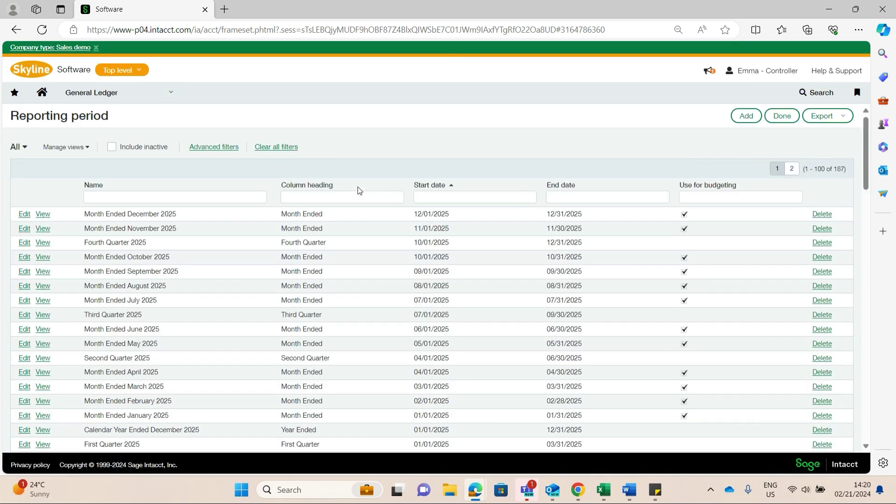
# Examine which reporting periods are used for budgeting and check the settings of Month Ended March 2024 without saving.
pyautogui.scroll(-5, 298, 203)
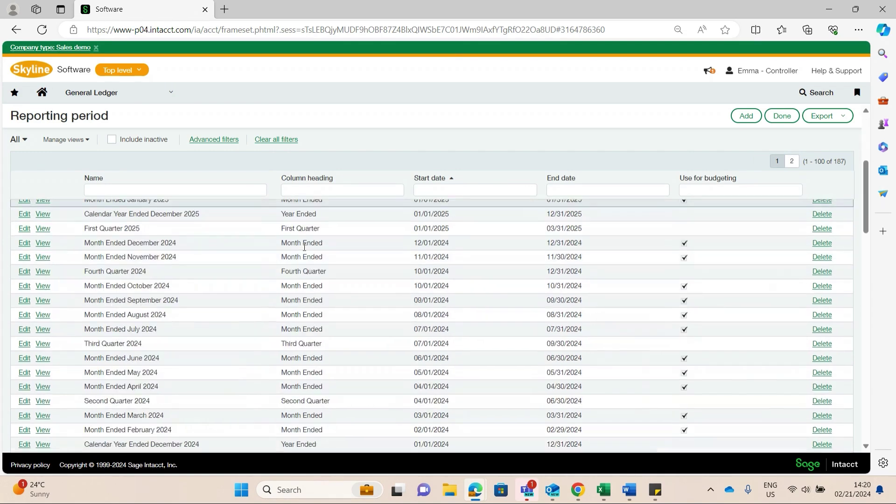
pyautogui.scroll(-7, 304, 250)
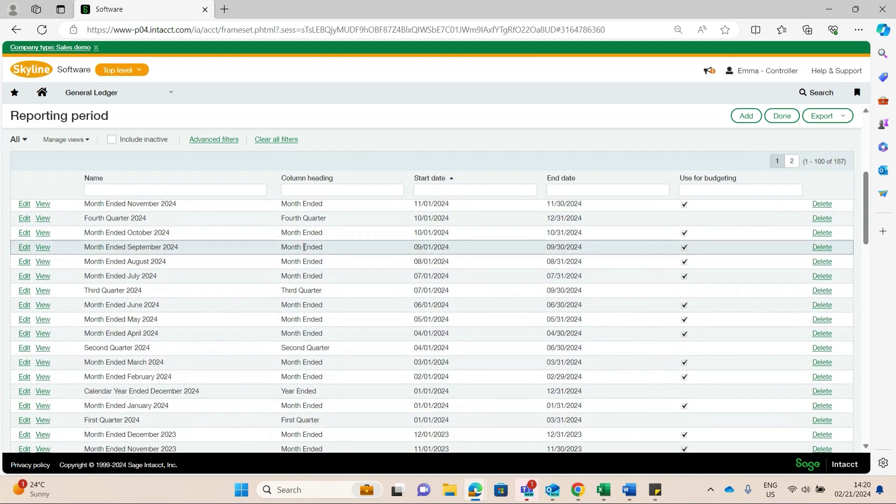
pyautogui.scroll(-6, 305, 248)
pyautogui.scroll(6, 305, 250)
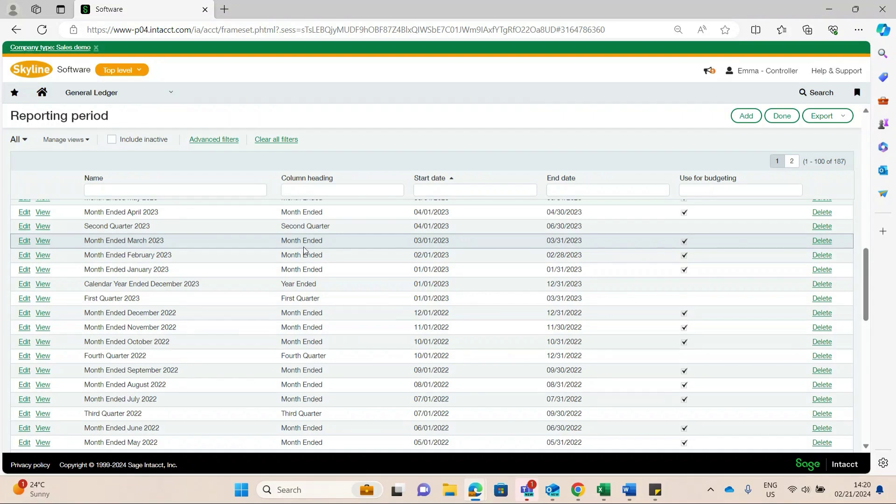
pyautogui.scroll(2, 304, 249)
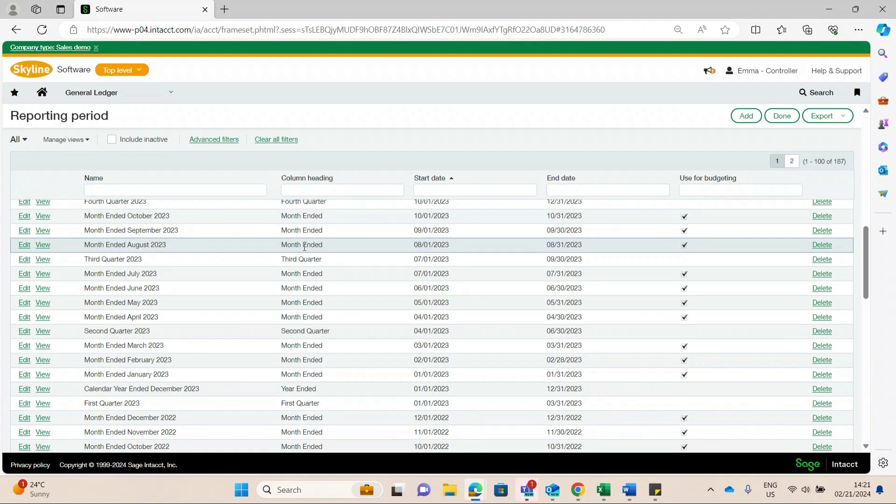
pyautogui.scroll(5, 394, 277)
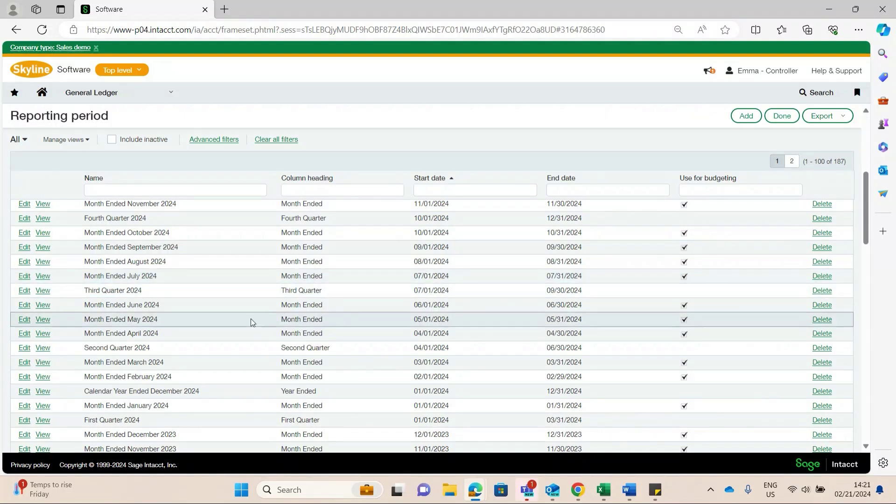
pyautogui.click(21, 362)
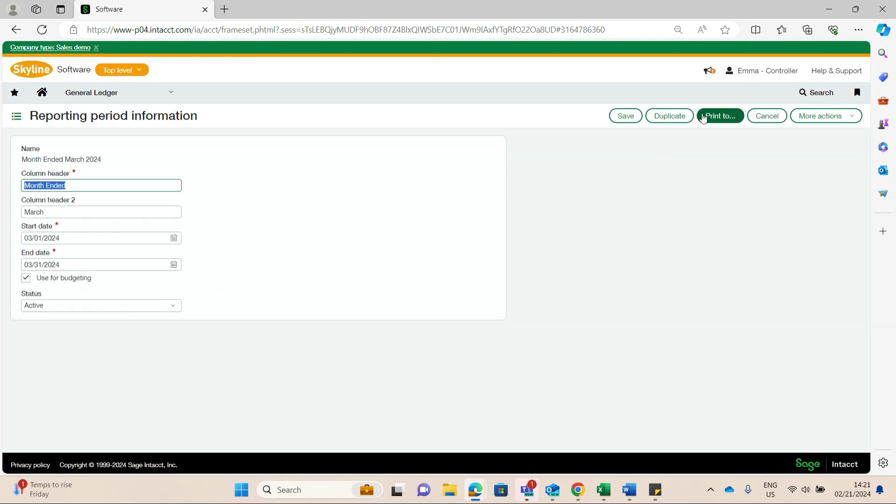
pyautogui.click(767, 115)
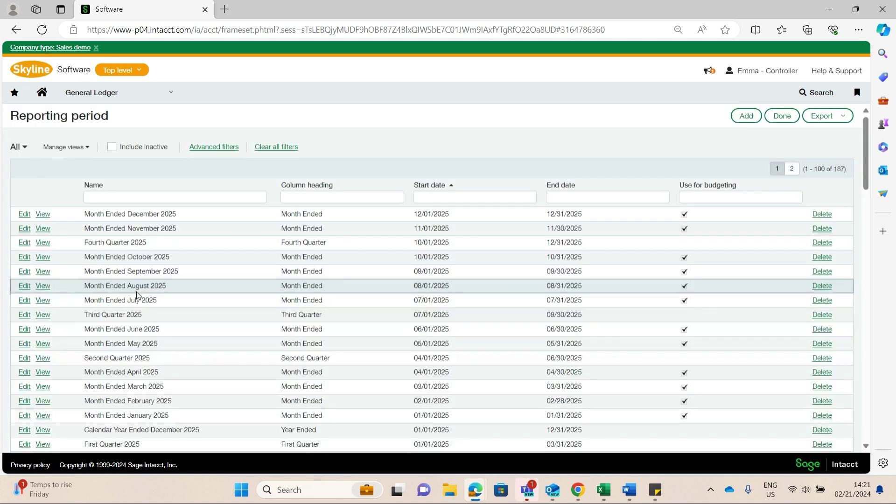
# Check the Month Ended April 2025 and January 2025 period settings without saving, and review the 2024 and 2025 periods in the list.
pyautogui.click(25, 375)
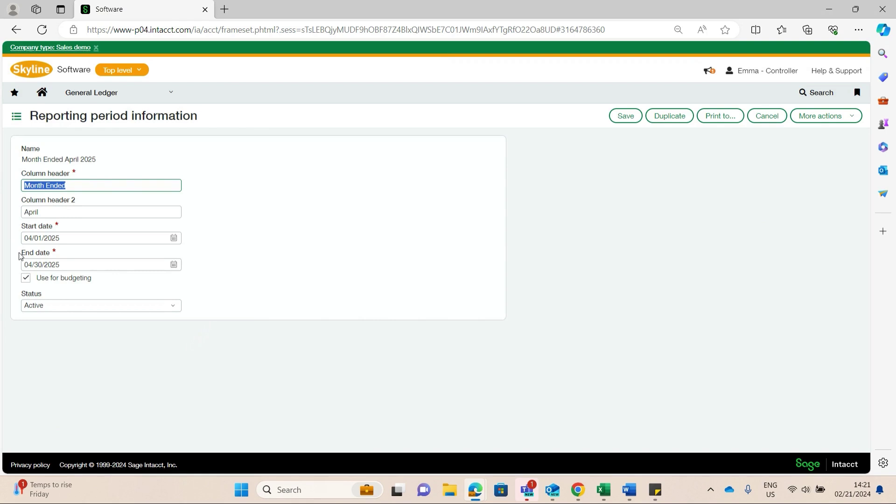
pyautogui.click(763, 121)
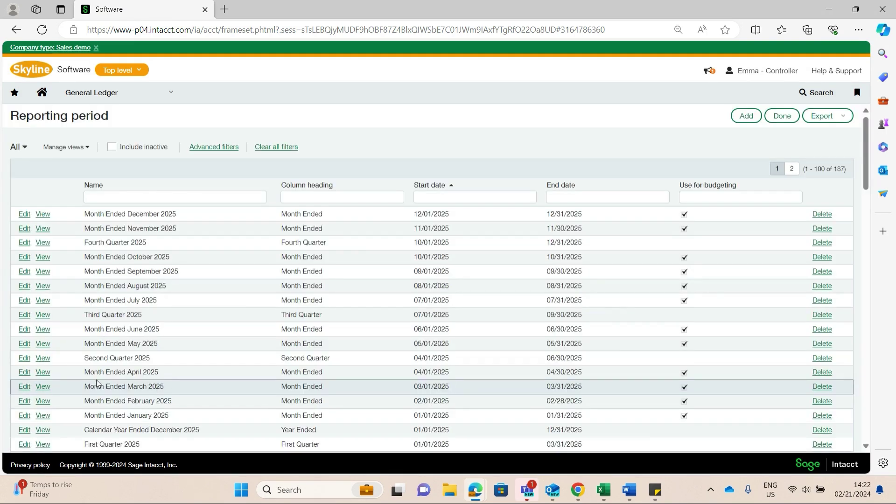
pyautogui.click(23, 413)
pyautogui.click(775, 116)
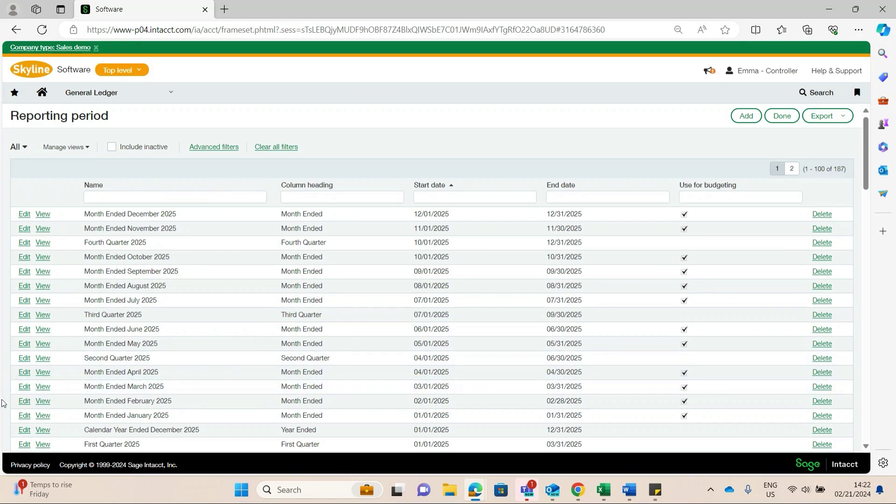
pyautogui.scroll(-2, 70, 348)
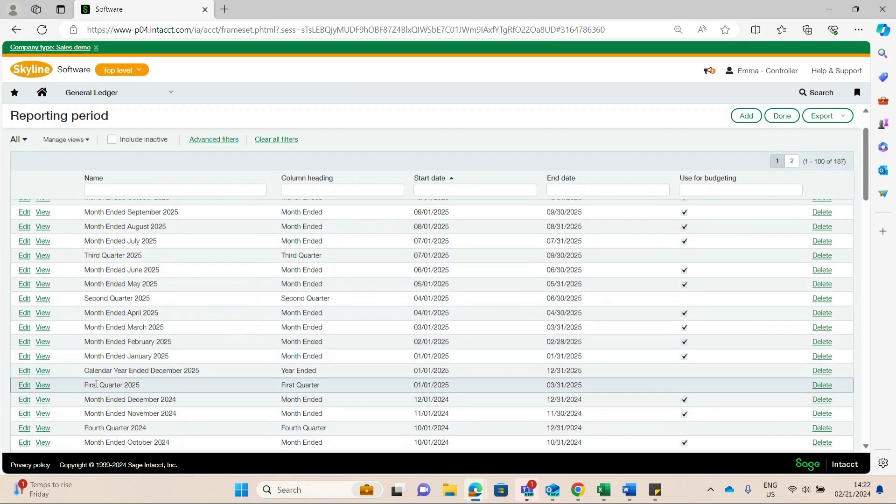
pyautogui.scroll(-3, 103, 339)
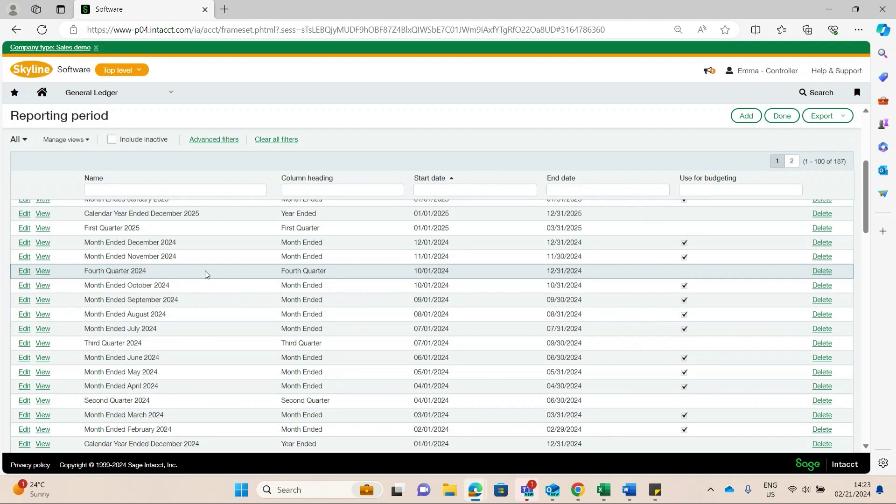
pyautogui.scroll(2, 229, 300)
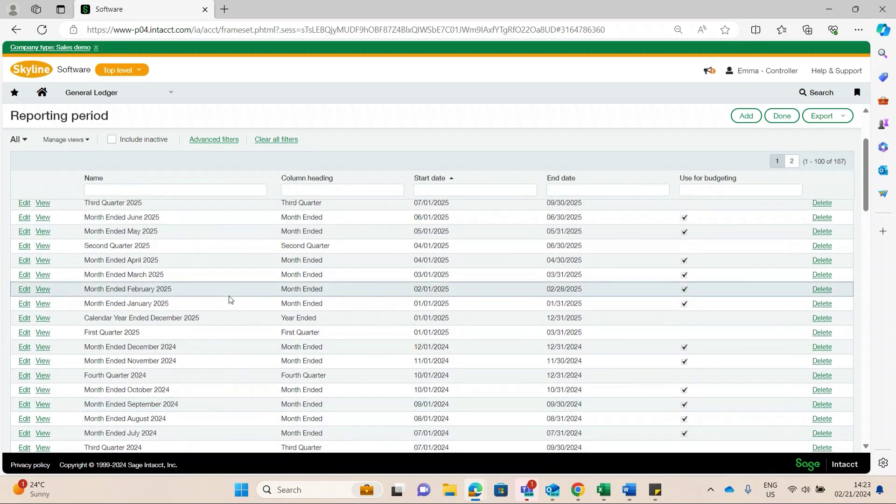
# Open the General Ledger accounts list and look through the accounts down to the revenue accounts.
pyautogui.click(97, 98)
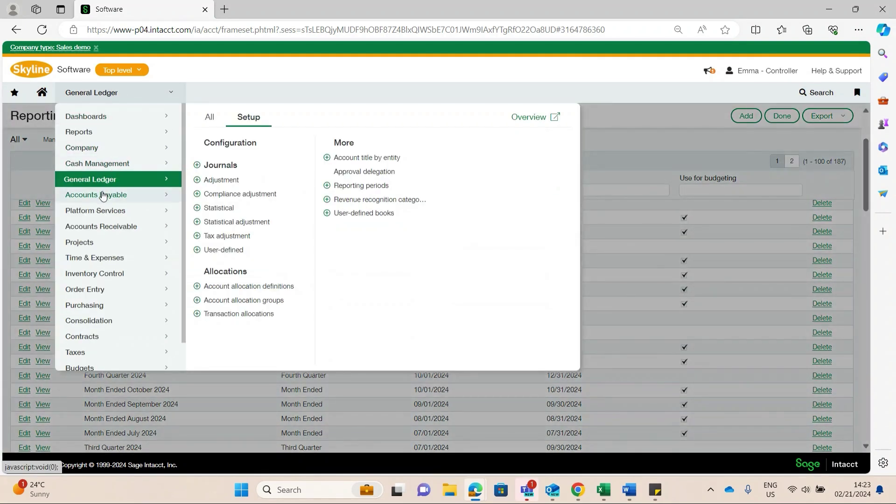
pyautogui.click(210, 117)
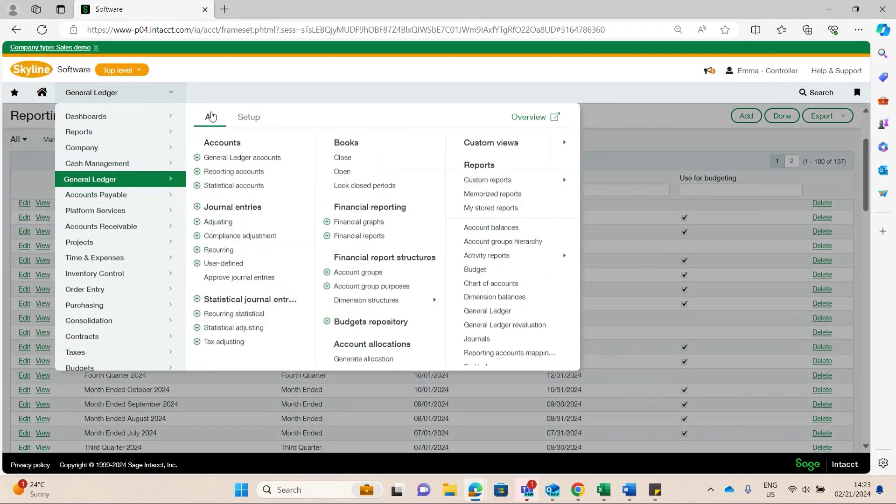
pyautogui.click(232, 159)
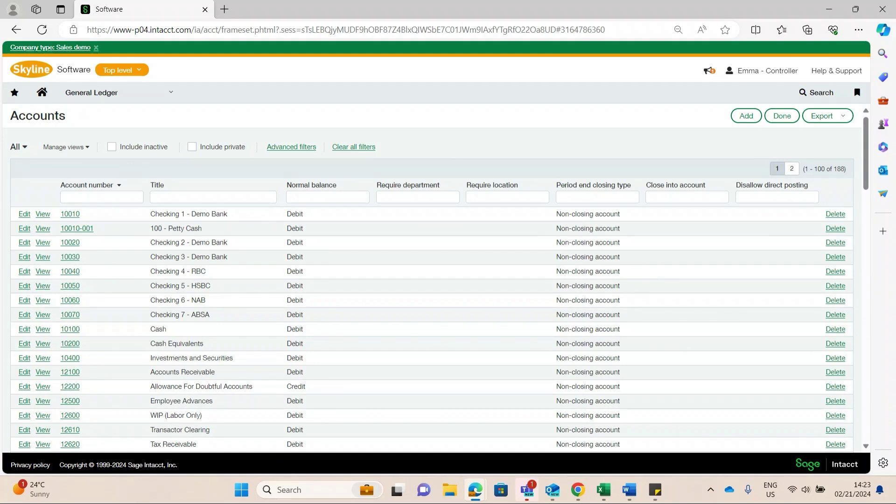
pyautogui.scroll(-15, 251, 242)
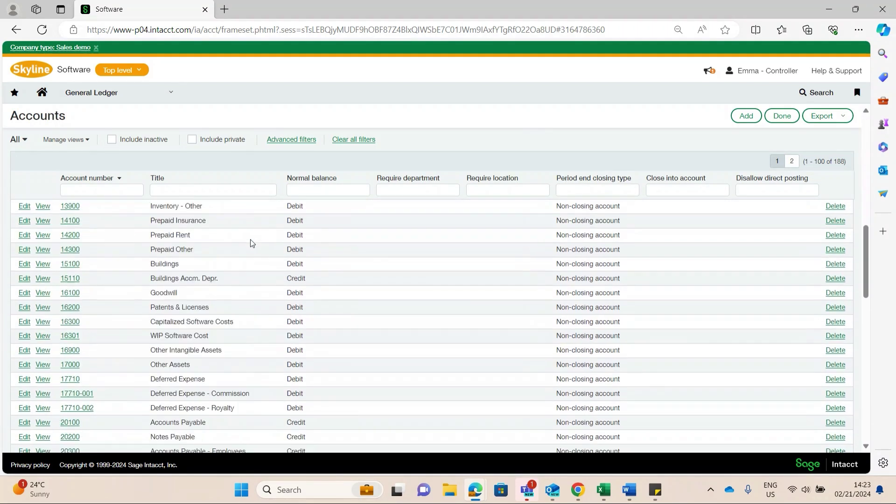
pyautogui.scroll(-10, 251, 243)
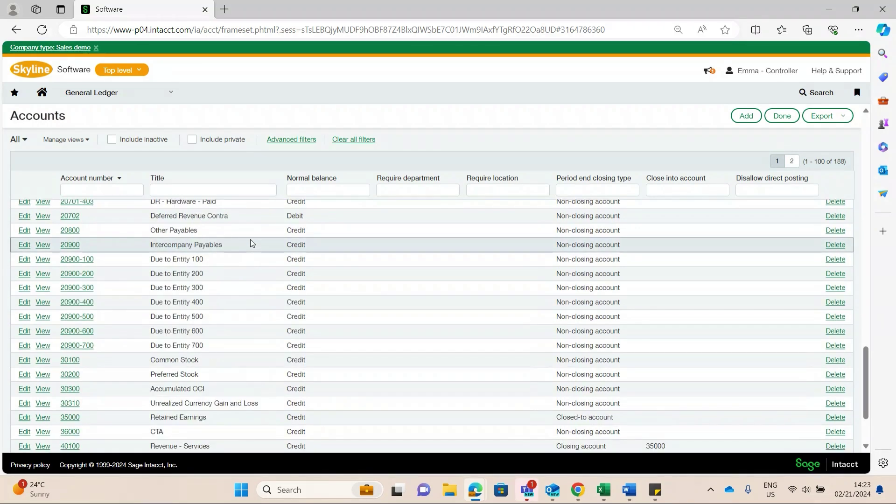
pyautogui.scroll(-2, 209, 238)
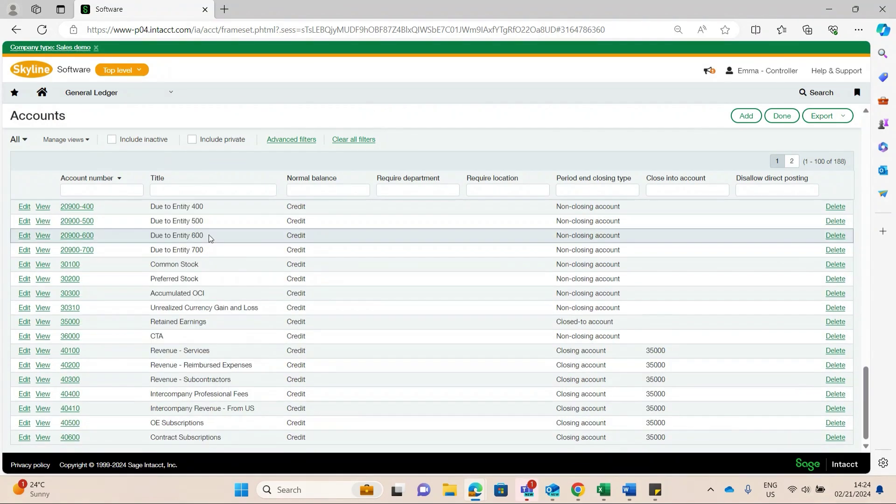
# Open the list of statistical accounts in the General Ledger.
pyautogui.click(150, 96)
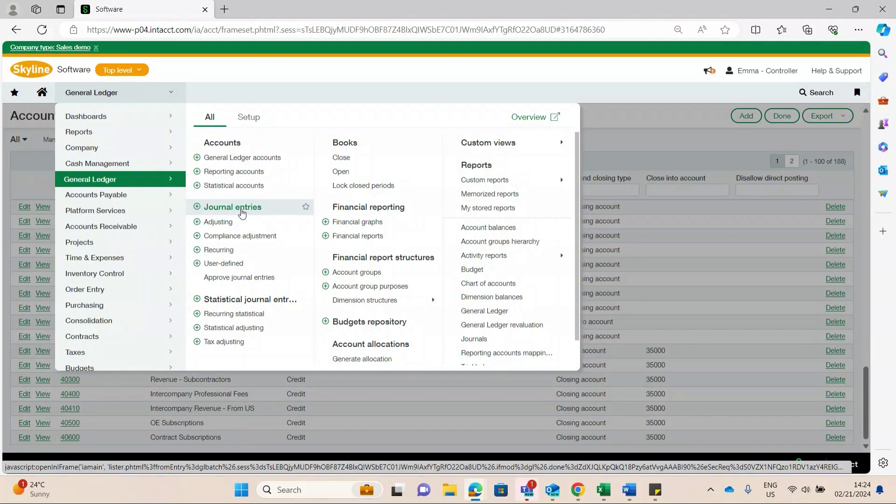
pyautogui.click(234, 185)
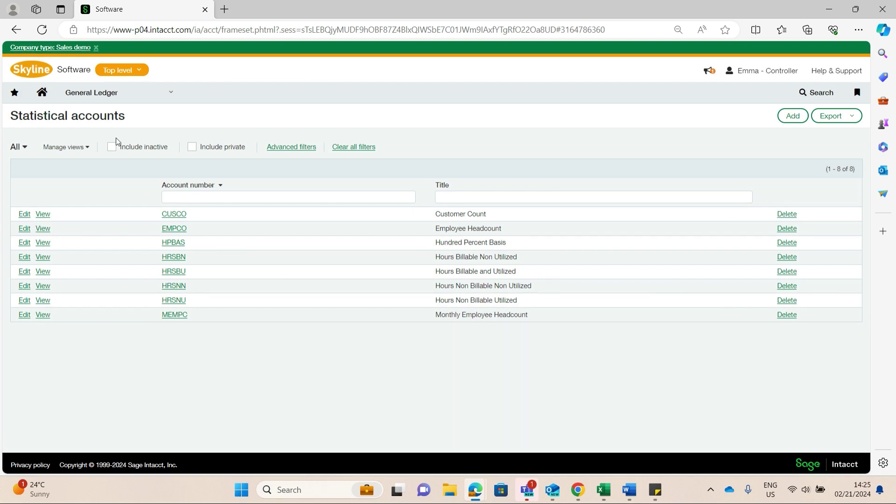
# Download the Budgets import template from the company setup checklist of importable data.
pyautogui.click(156, 100)
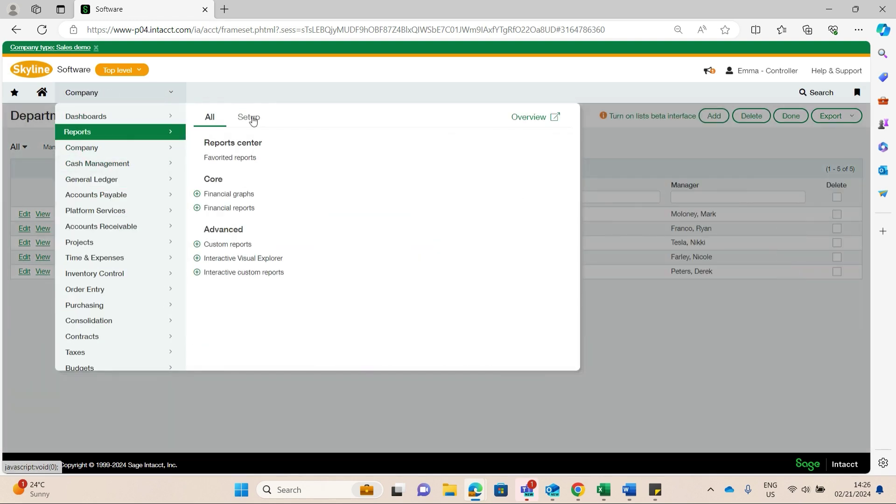
pyautogui.click(255, 119)
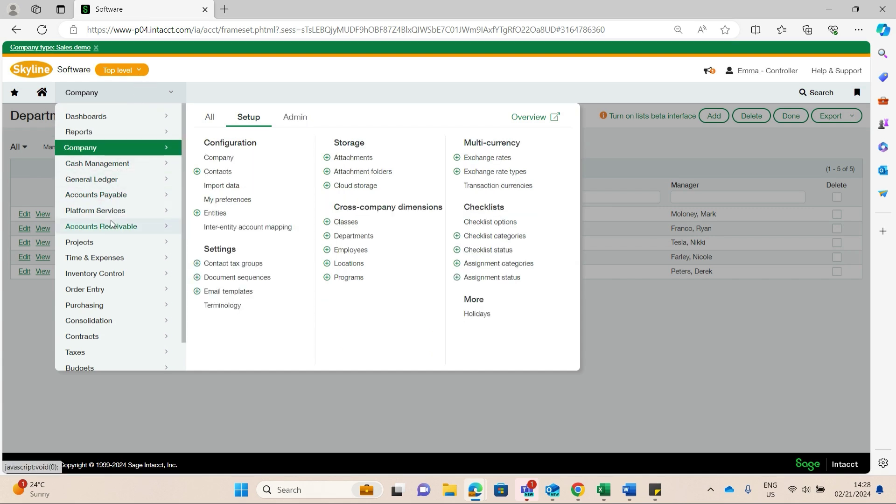
pyautogui.click(223, 187)
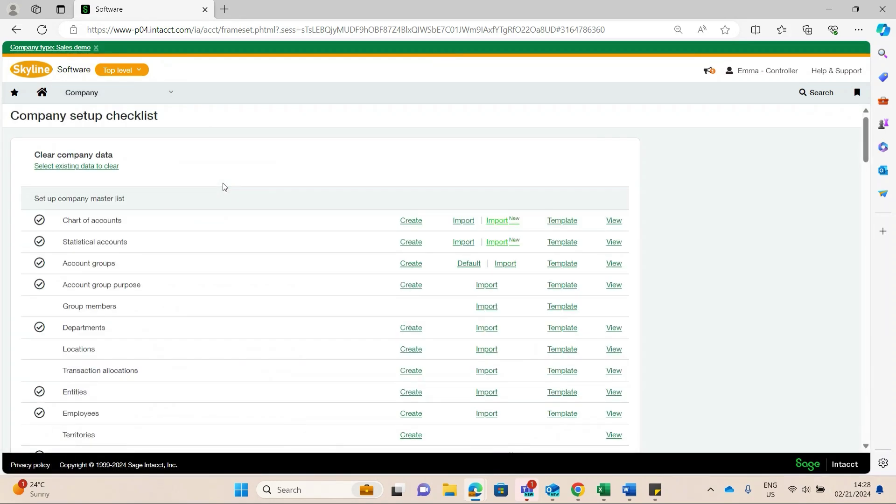
pyautogui.scroll(-10, 222, 186)
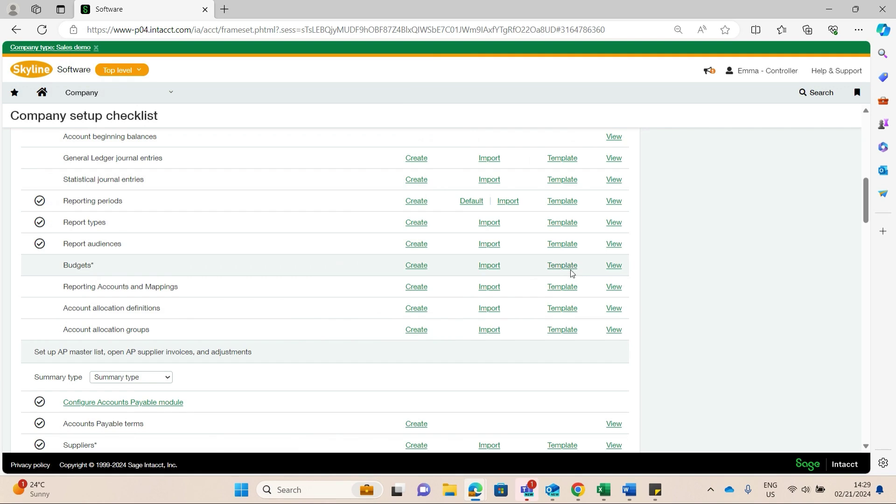
pyautogui.click(569, 269)
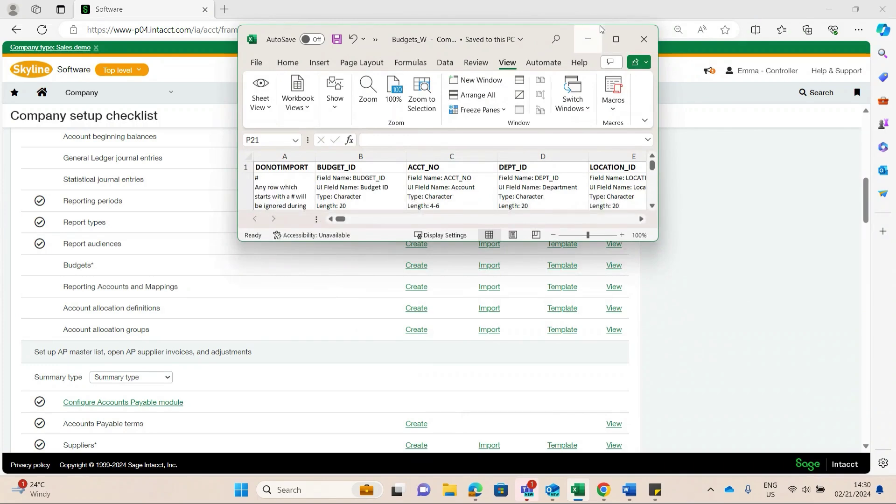
# Review the Budgets_W workbook in Excel, covering the ID columns and the monthly period columns from March 2024, and close it.
pyautogui.click(616, 39)
pyautogui.scroll(-5, 193, 251)
pyautogui.scroll(5, 193, 250)
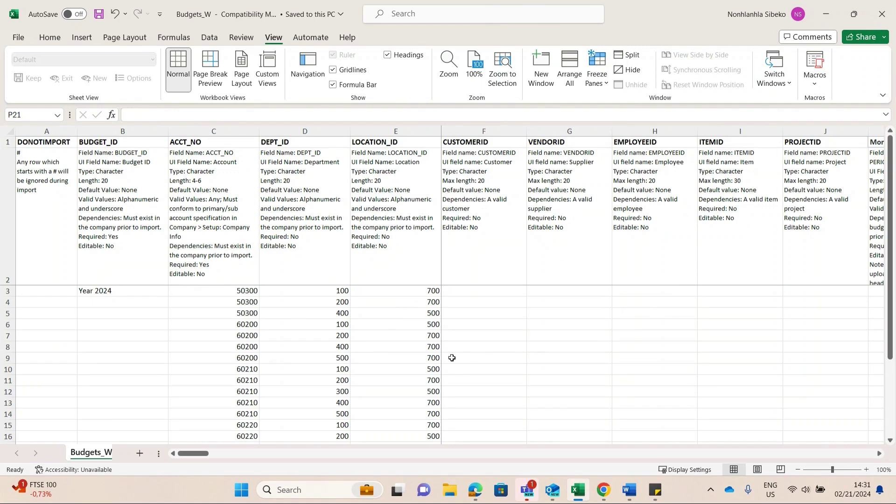
pyautogui.moveTo(199, 454); pyautogui.dragTo(228, 455)
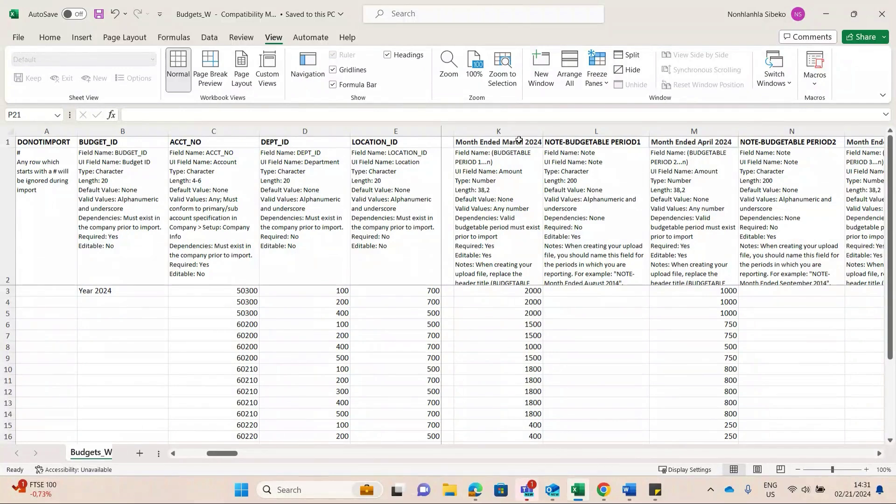
pyautogui.moveTo(229, 454); pyautogui.dragTo(246, 455)
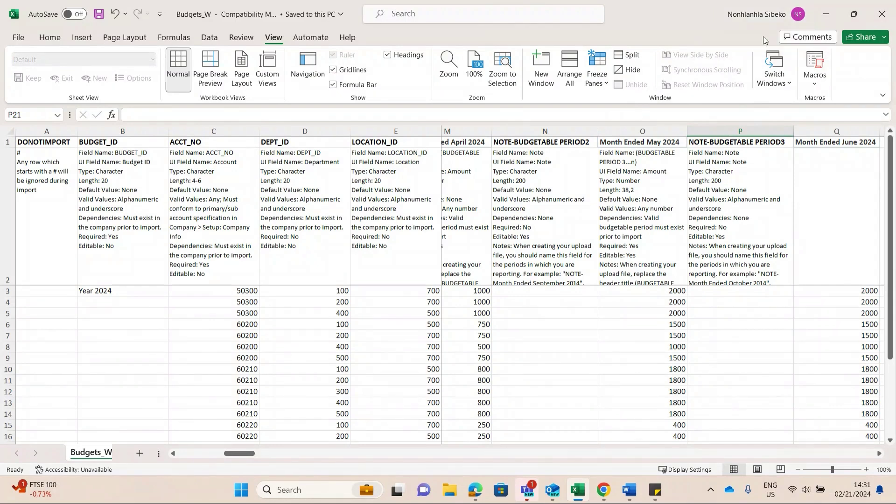
pyautogui.click(882, 10)
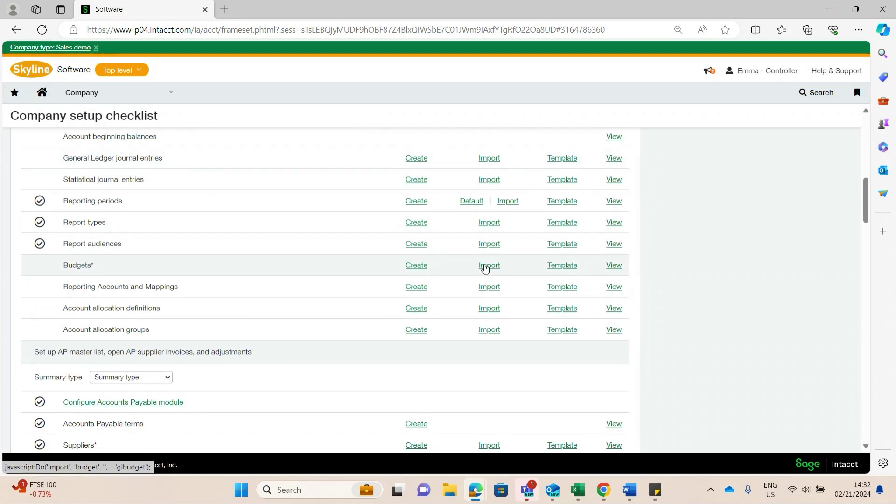
# Import Budgets_W.csv into the budgets repository with the default format options, and close the import notification.
pyautogui.click(153, 98)
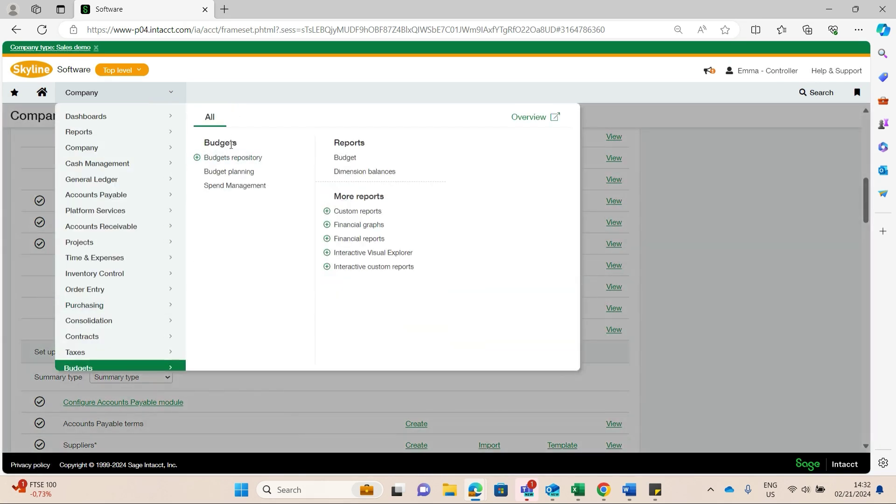
pyautogui.click(231, 159)
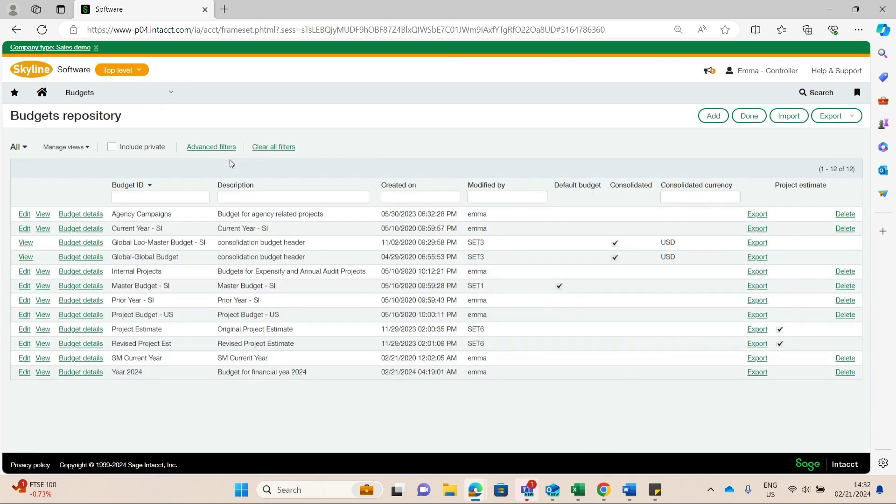
pyautogui.click(780, 118)
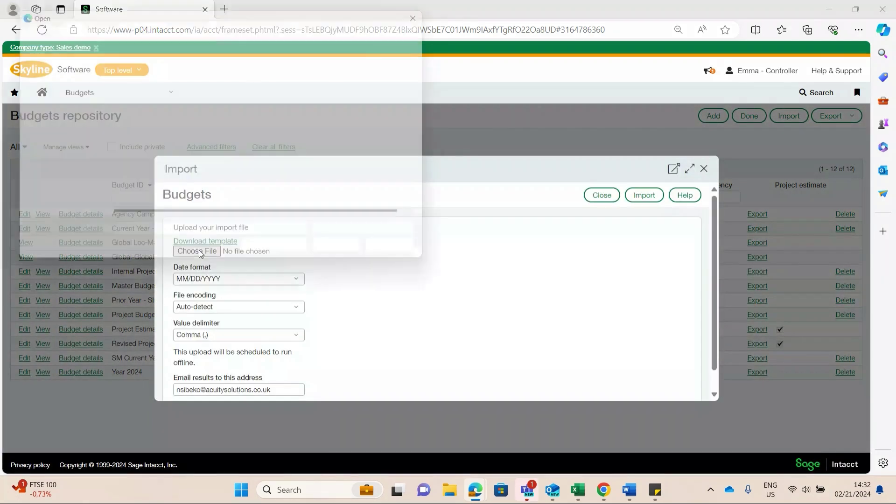
pyautogui.click(198, 250)
pyautogui.click(188, 92)
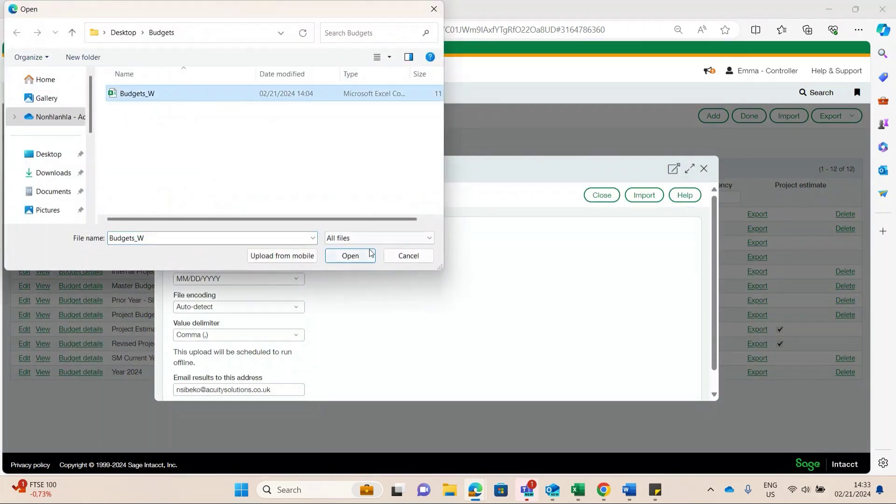
pyautogui.click(357, 258)
pyautogui.scroll(-1, 355, 261)
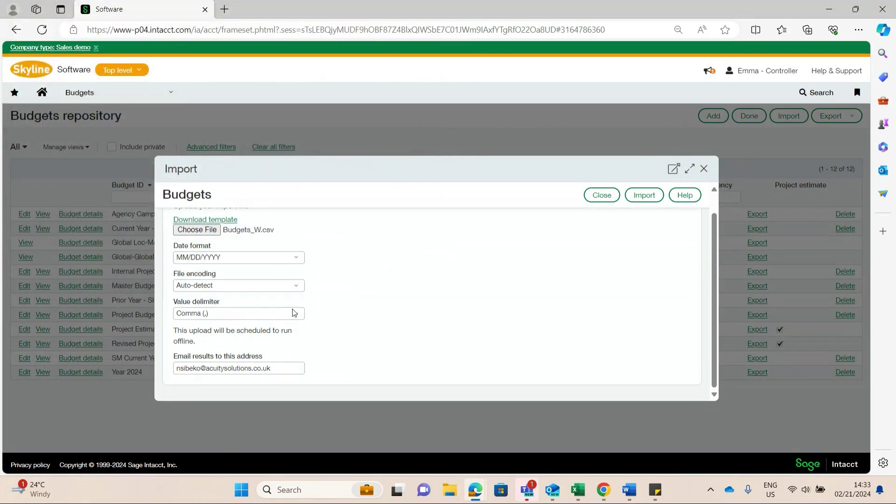
pyautogui.click(638, 201)
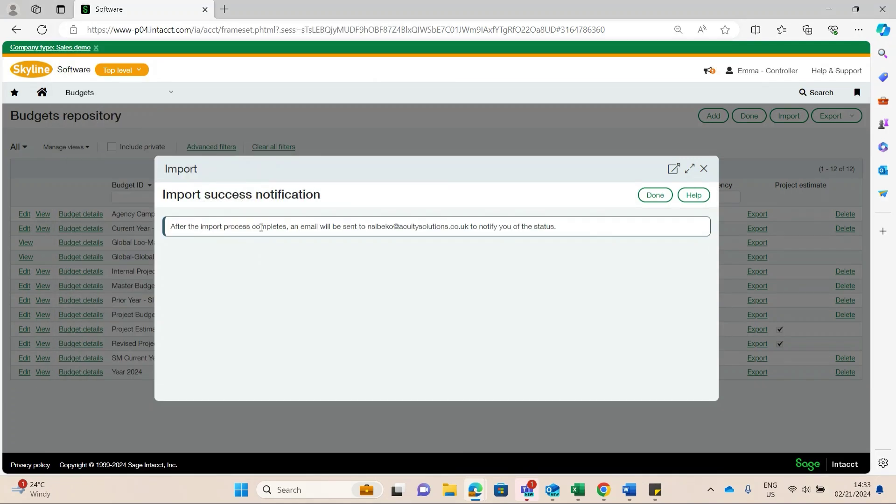
pyautogui.moveTo(358, 227); pyautogui.dragTo(518, 227)
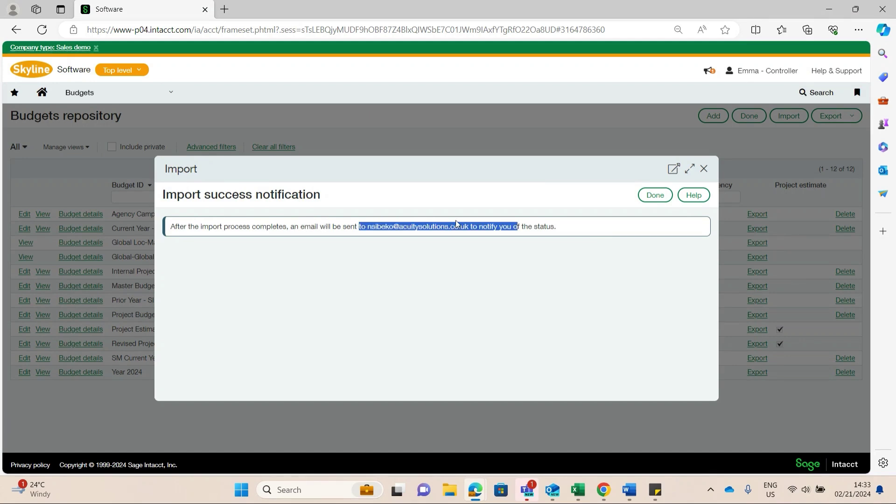
pyautogui.click(652, 200)
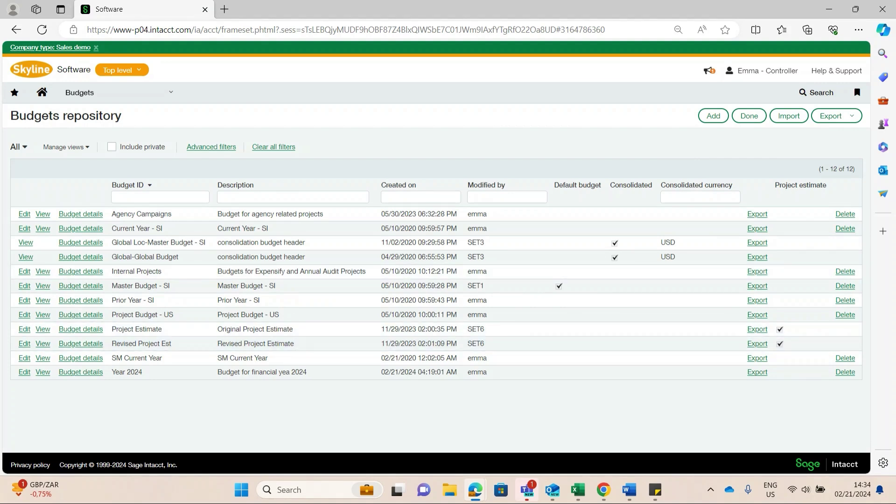
# Open the Spend Management configuration from the company's application subscriptions.
pyautogui.click(82, 92)
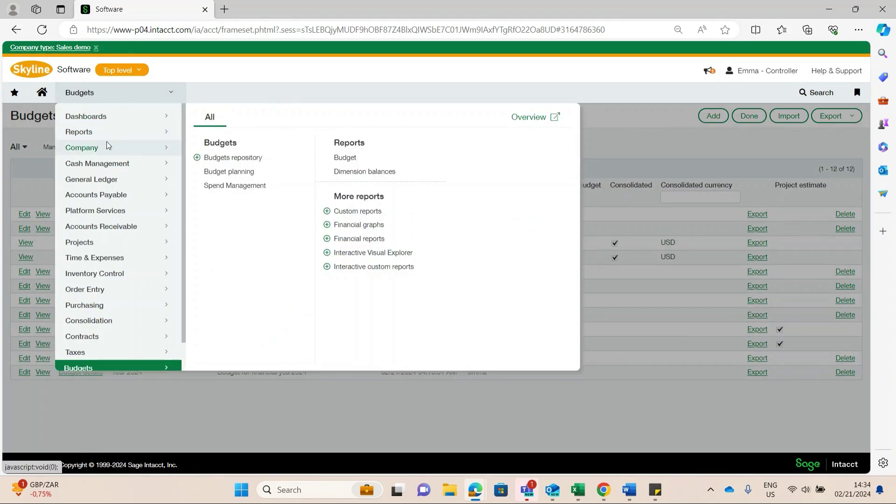
pyautogui.click(77, 147)
pyautogui.click(292, 117)
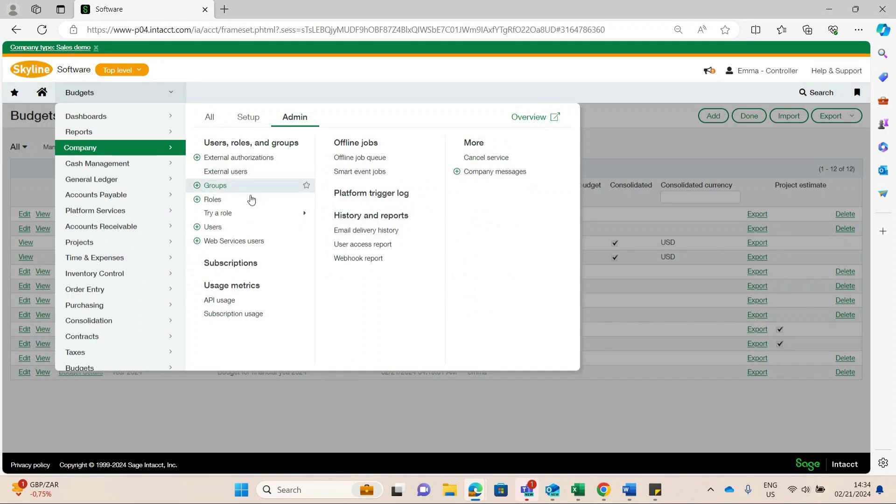
pyautogui.click(240, 264)
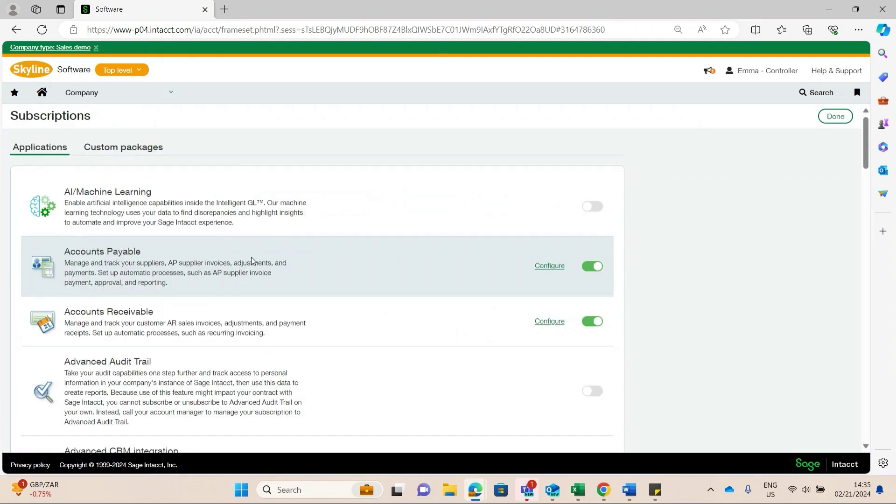
pyautogui.scroll(-15, 252, 258)
pyautogui.scroll(-12, 252, 258)
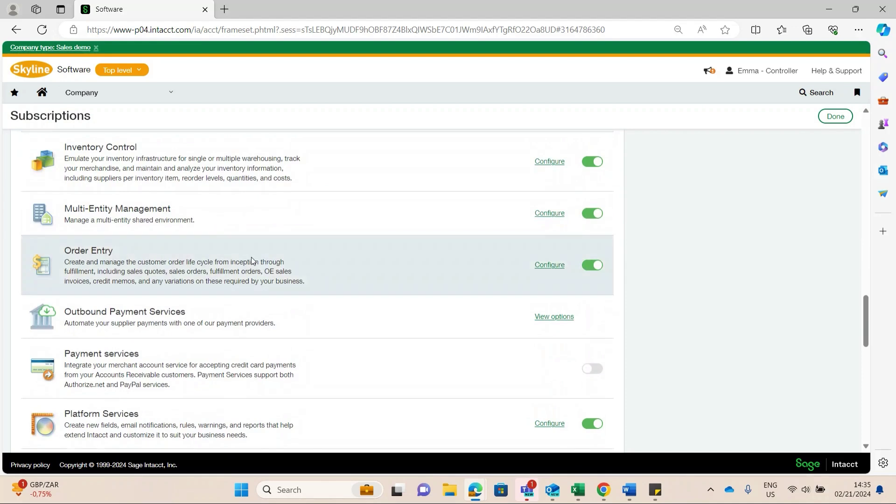
pyautogui.scroll(-6, 252, 258)
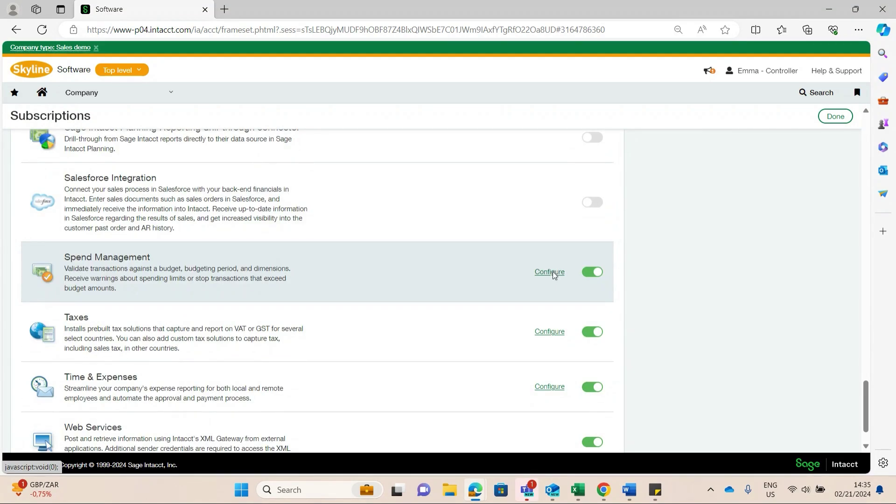
pyautogui.click(550, 272)
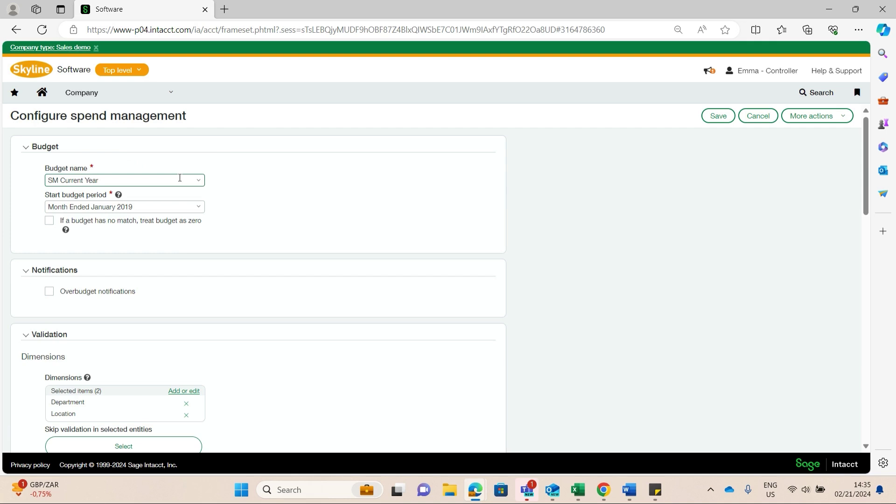
# Set the spend management budget to Year 2024 and its start budget period to Month Ended March 2024.
pyautogui.click(198, 182)
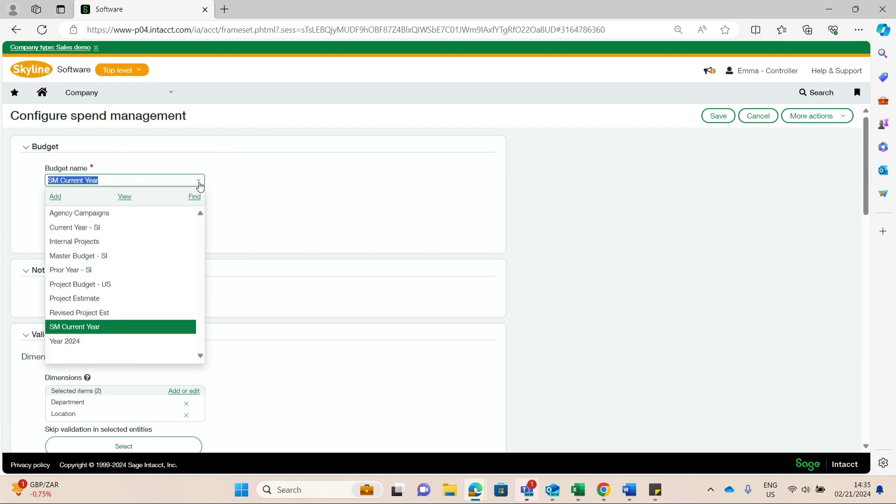
pyautogui.click(131, 340)
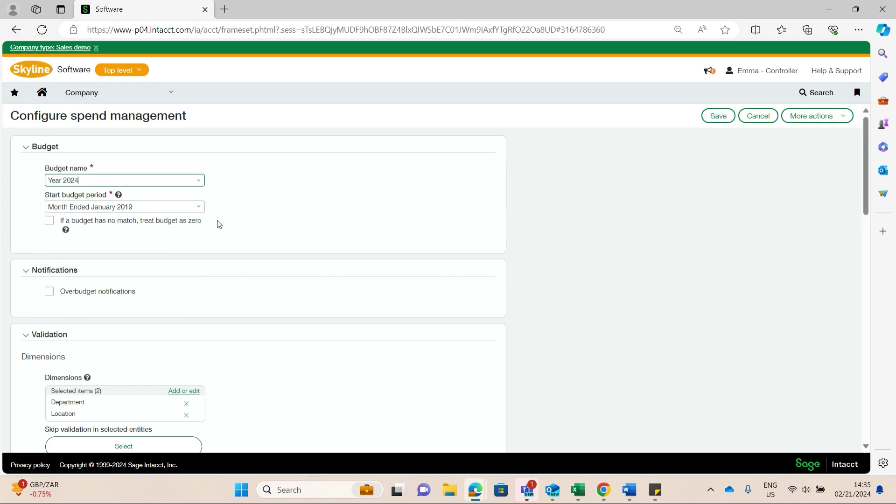
pyautogui.click(200, 208)
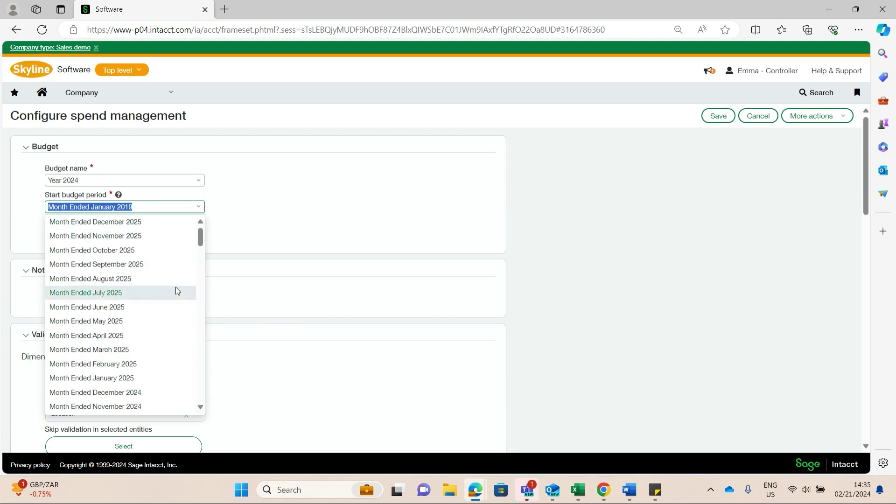
pyautogui.scroll(-1, 170, 307)
pyautogui.scroll(-4, 170, 309)
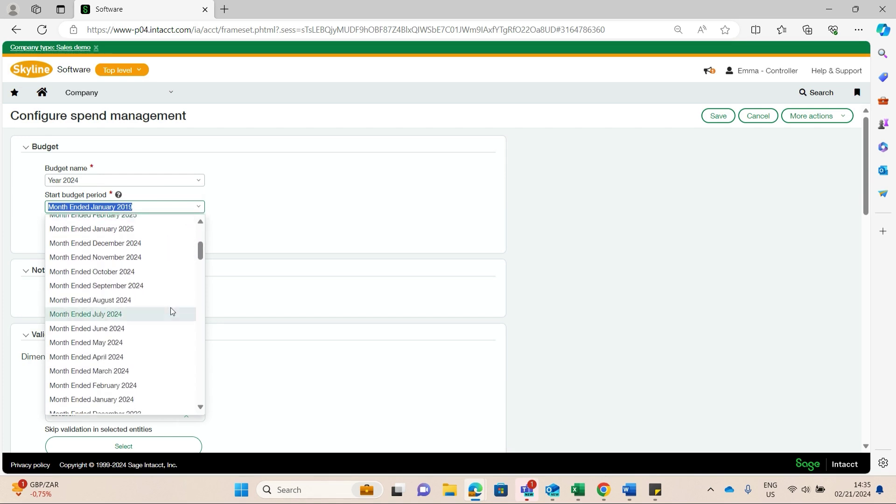
pyautogui.click(148, 372)
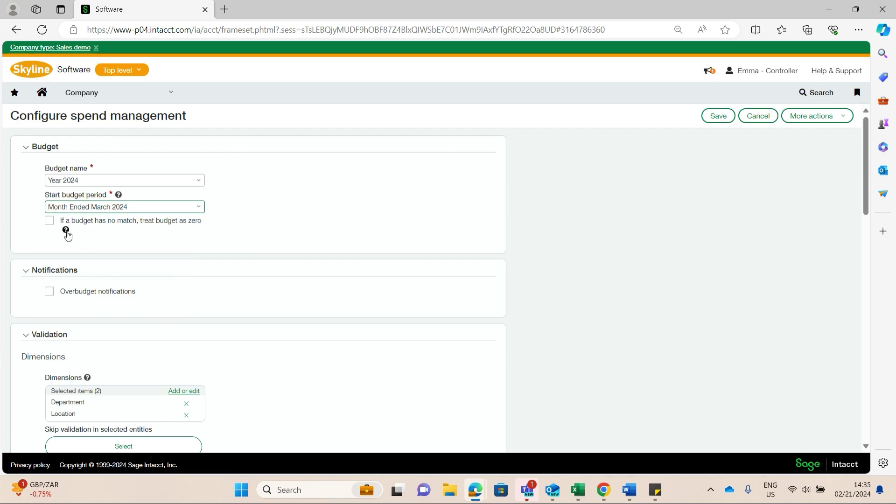
# Enable overbudget notifications, and read the emailed import notification for Budgets_W.csv before returning to the spend management configuration.
pyautogui.scroll(-1, 112, 241)
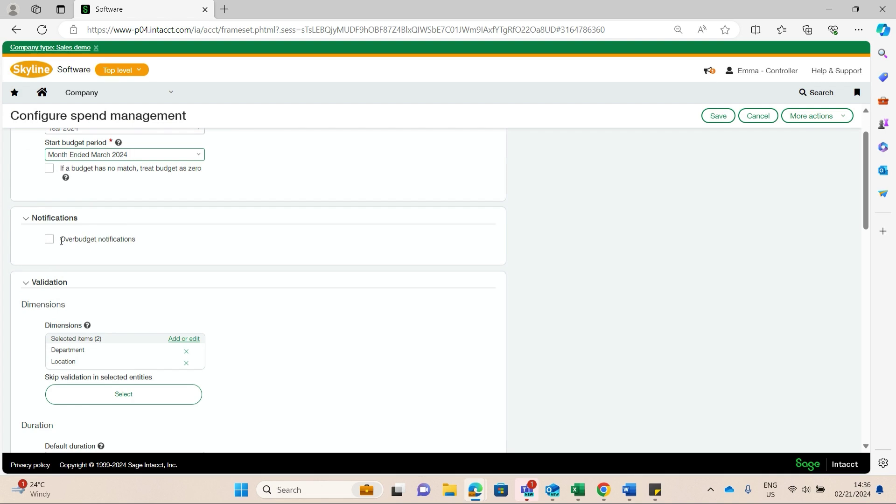
pyautogui.click(46, 240)
pyautogui.click(54, 242)
pyautogui.click(49, 239)
pyautogui.click(181, 266)
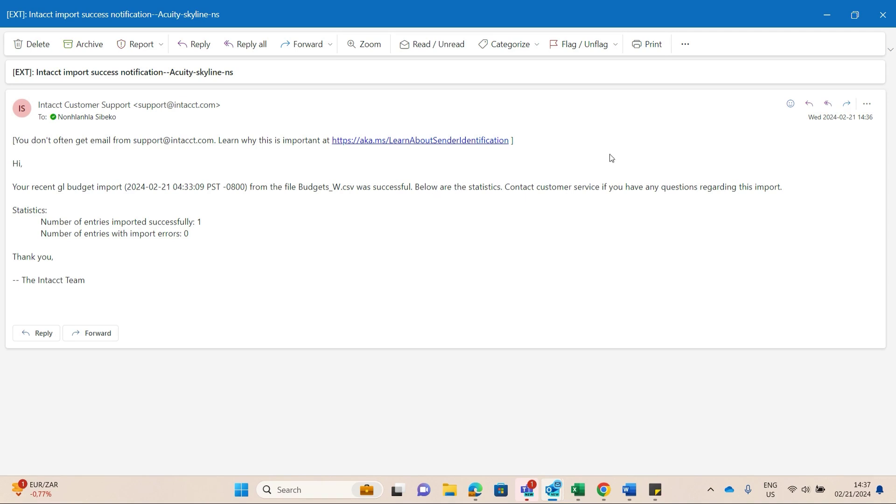
pyautogui.click(820, 9)
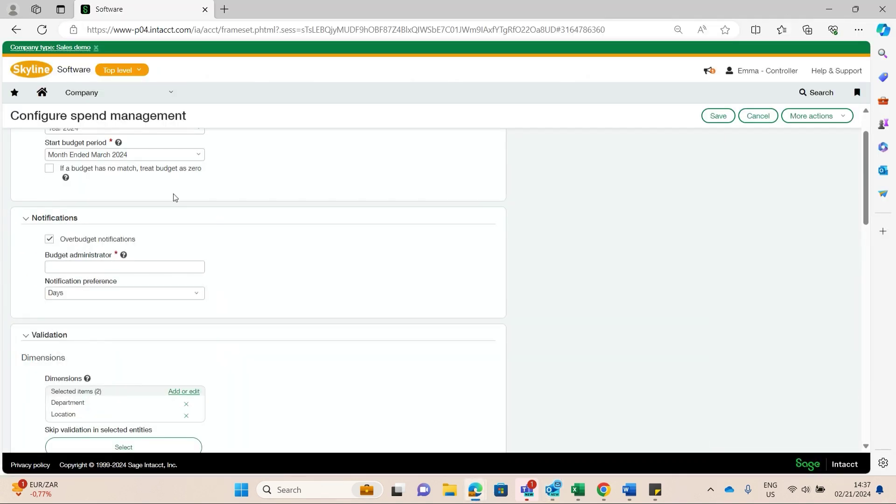
# Enter the budget administrator's e-mail address and choose Days as the notification preference.
pyautogui.scroll(2, 173, 196)
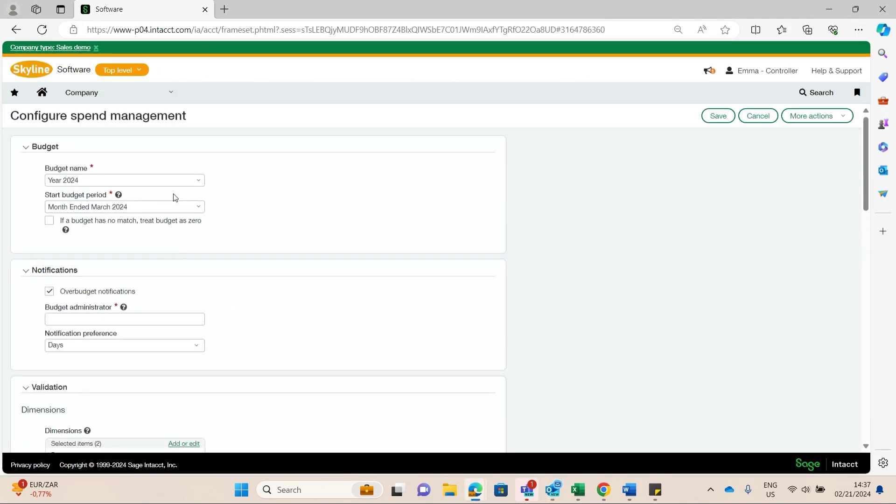
pyautogui.scroll(-2, 174, 197)
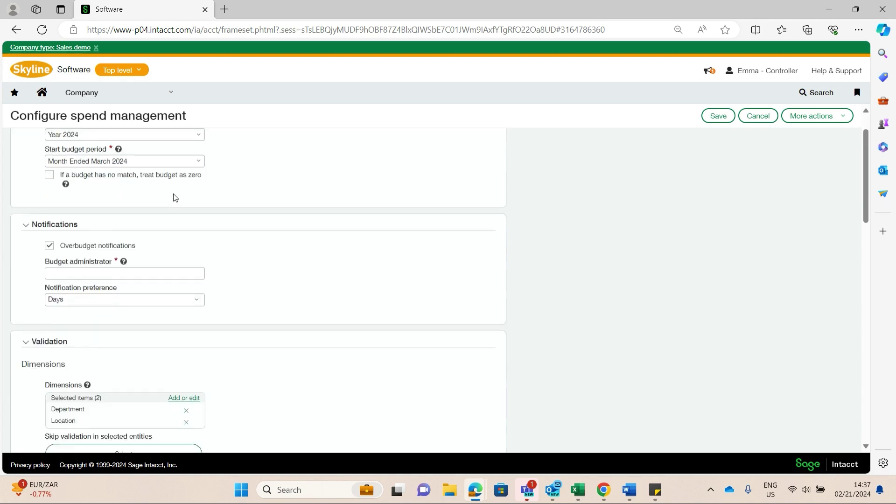
pyautogui.click(142, 213)
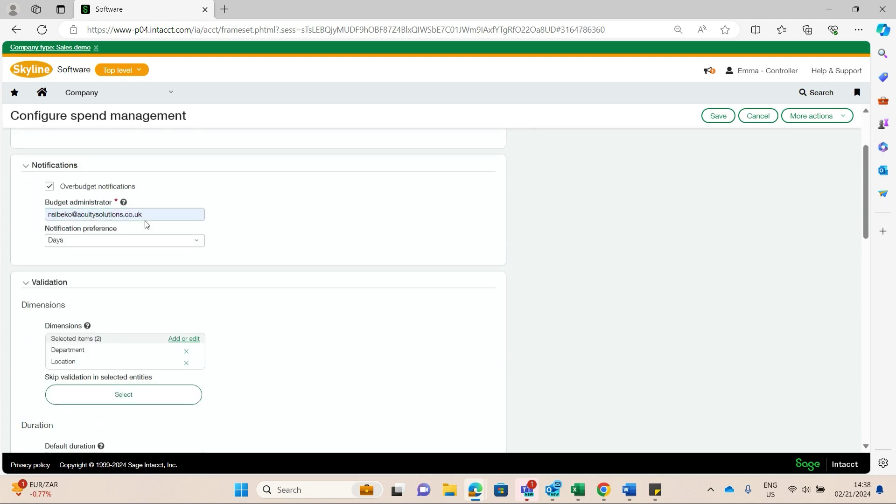
pyautogui.click(203, 241)
pyautogui.click(157, 251)
pyautogui.scroll(-2, 286, 202)
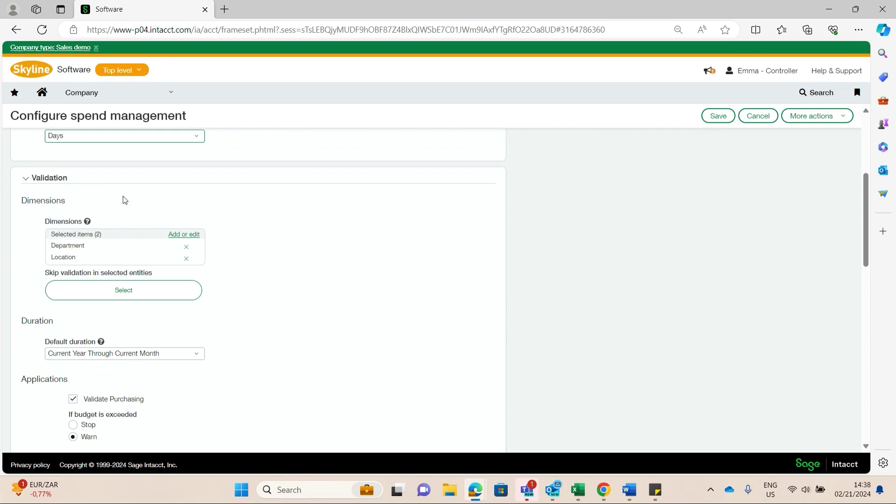
# Review the validation dimensions, default duration, application budget checks and committed expenses in the spend management configuration.
pyautogui.scroll(-1, 126, 206)
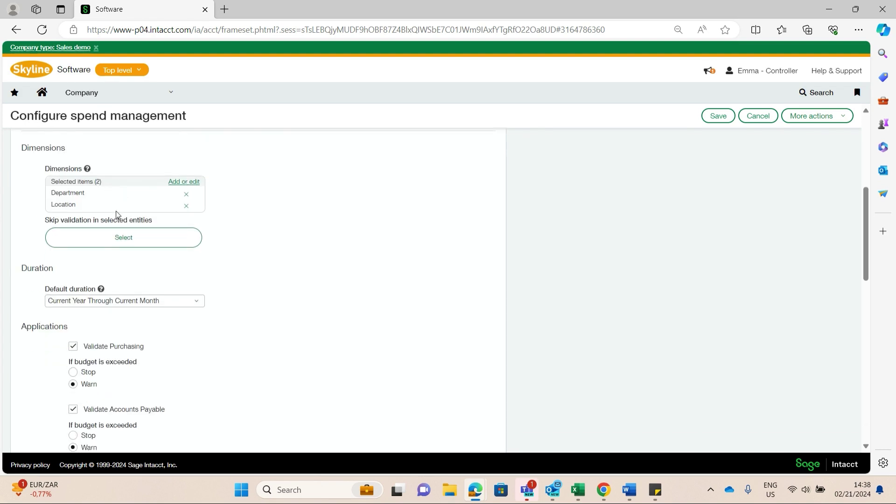
pyautogui.scroll(1, 115, 211)
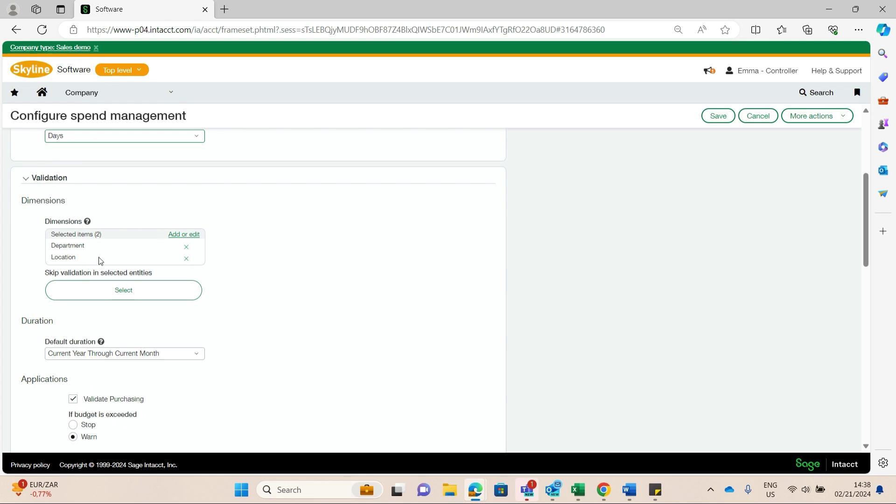
pyautogui.scroll(-2, 387, 257)
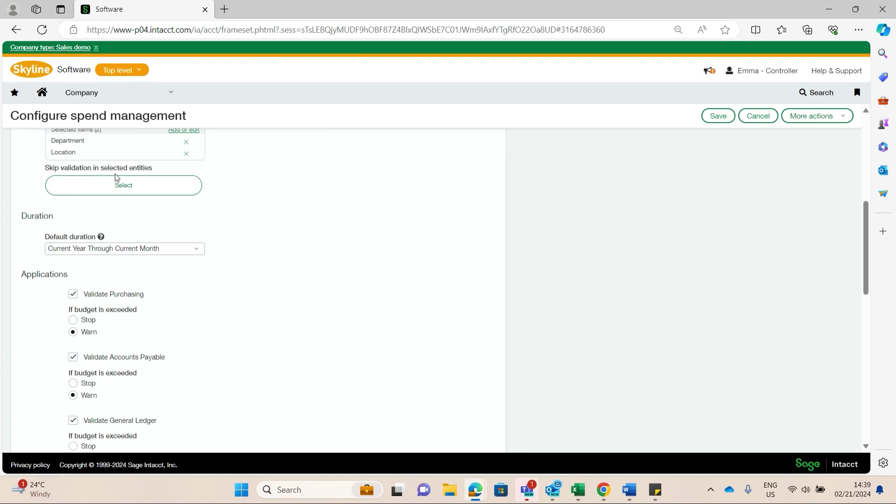
pyautogui.scroll(-1, 110, 197)
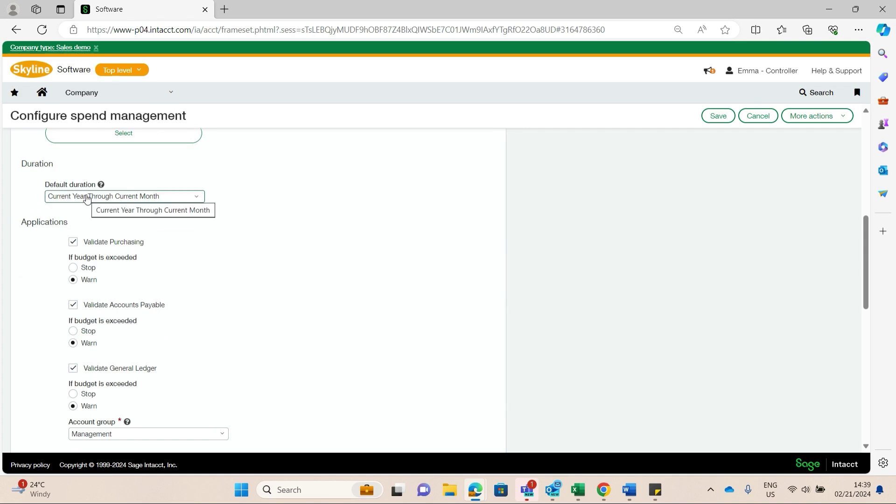
pyautogui.scroll(-1, 245, 224)
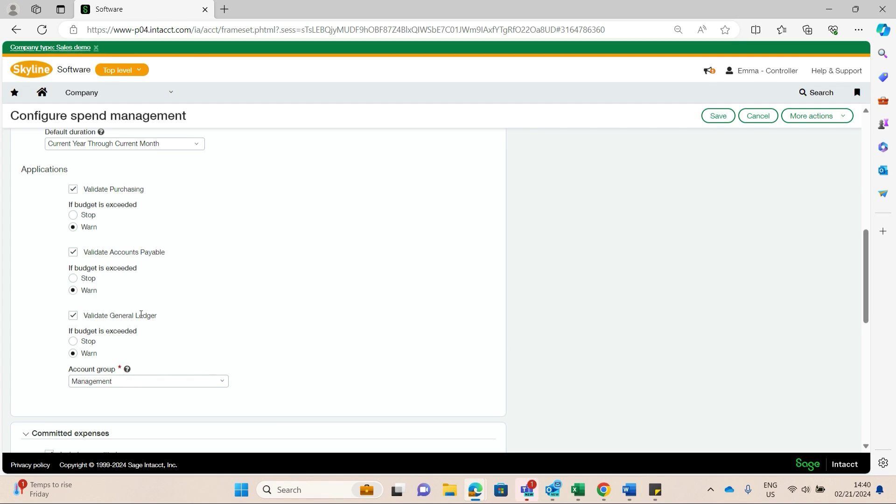
pyautogui.scroll(-2, 168, 318)
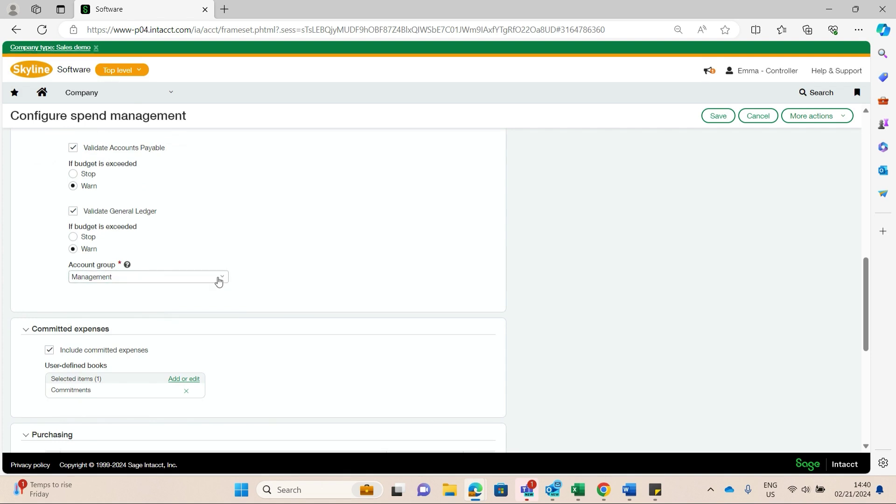
pyautogui.scroll(-2, 245, 275)
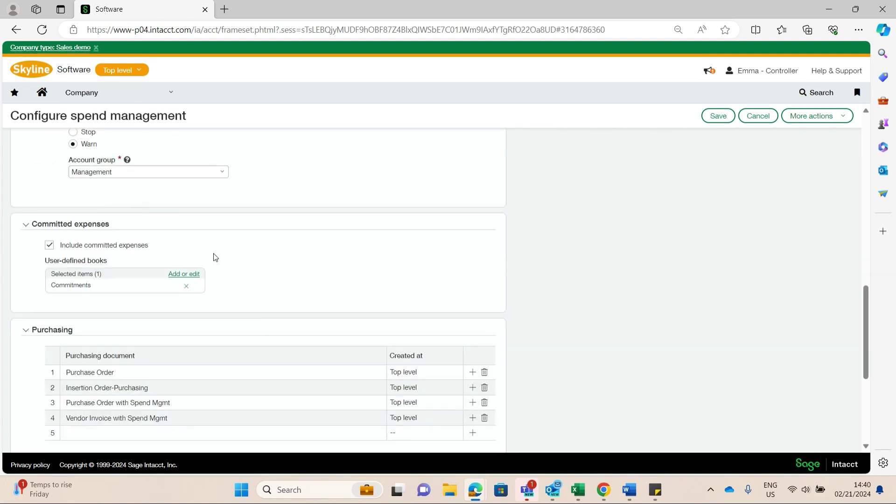
pyautogui.scroll(-1, 215, 257)
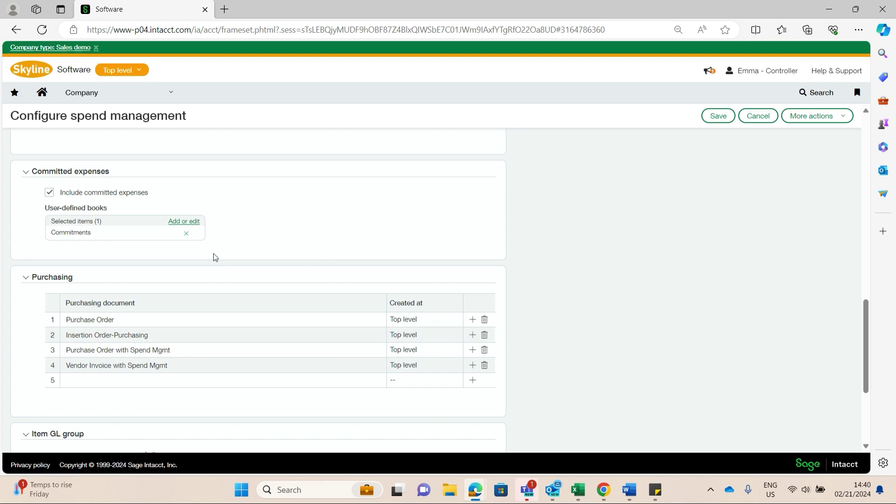
# Review the purchasing documents covered by spend management and list the documents available for a new row.
pyautogui.scroll(-3, 239, 196)
pyautogui.scroll(1, 238, 196)
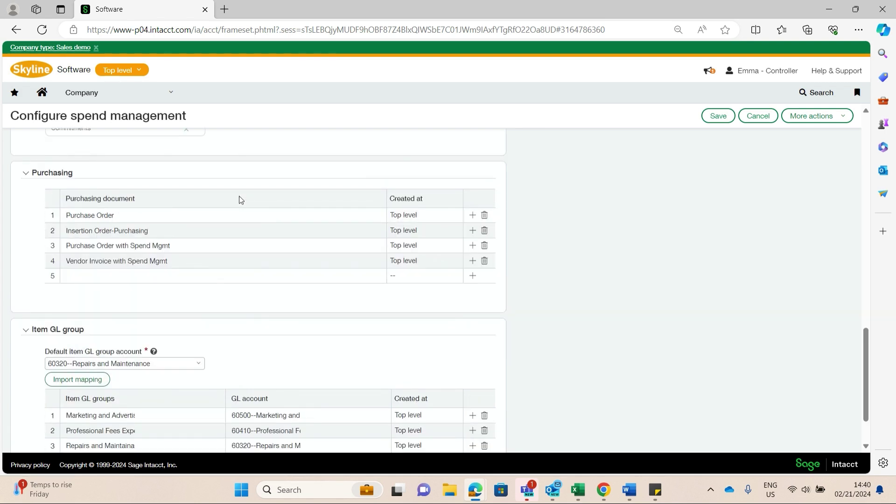
pyautogui.click(214, 278)
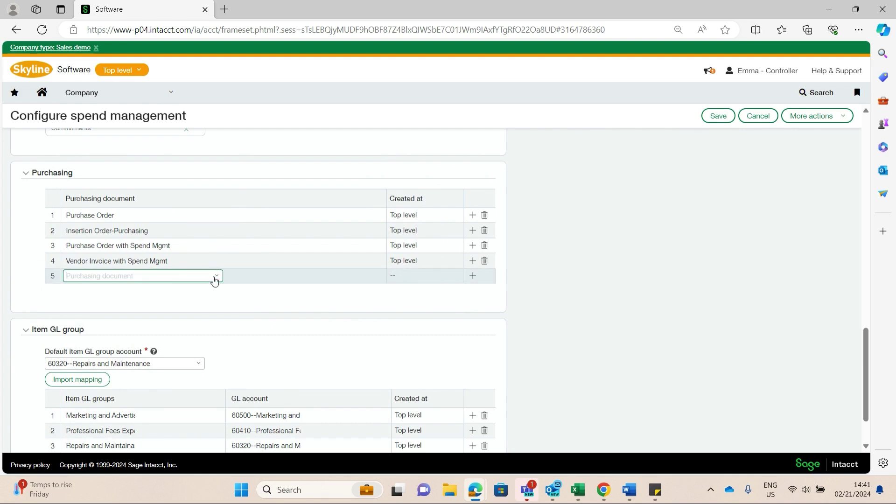
pyautogui.click(216, 277)
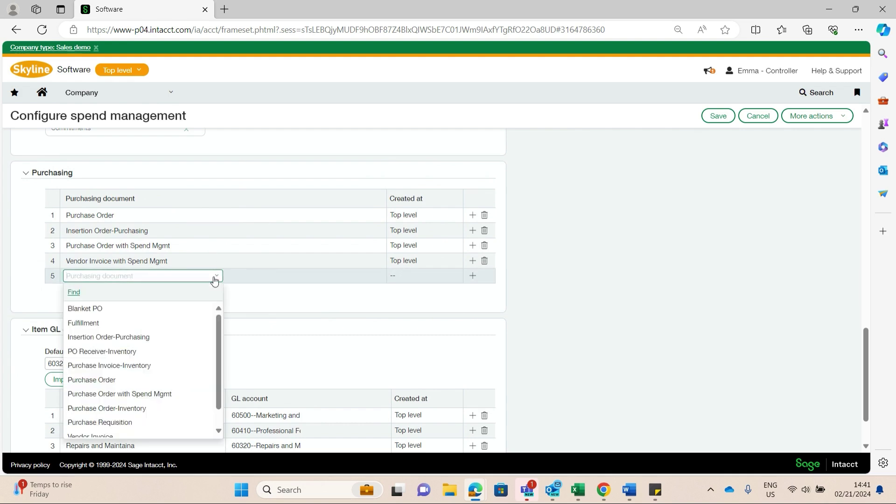
pyautogui.click(280, 308)
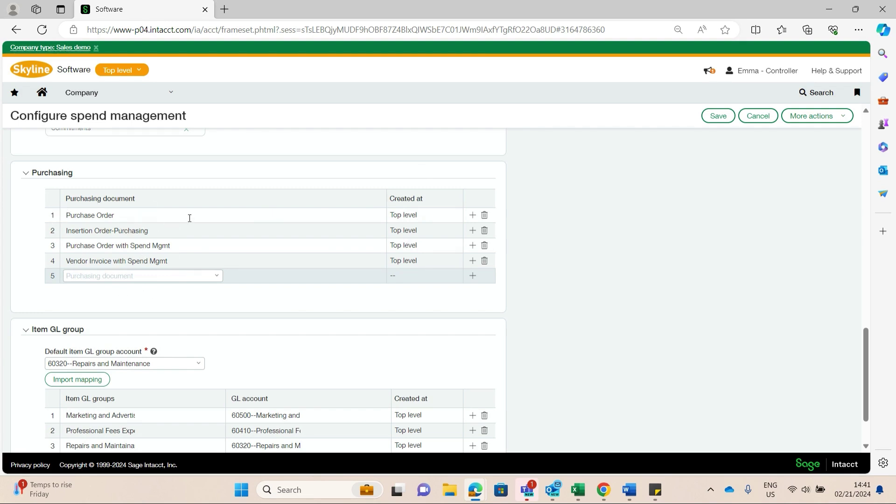
pyautogui.scroll(-1, 189, 218)
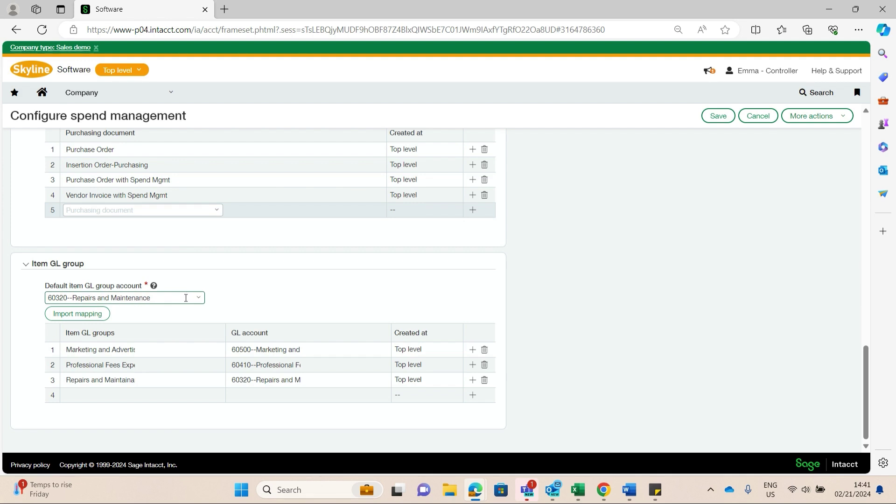
# Add Travel, Meals and Entertainment, and Rent as new rows in the item GL group mapping.
pyautogui.click(99, 395)
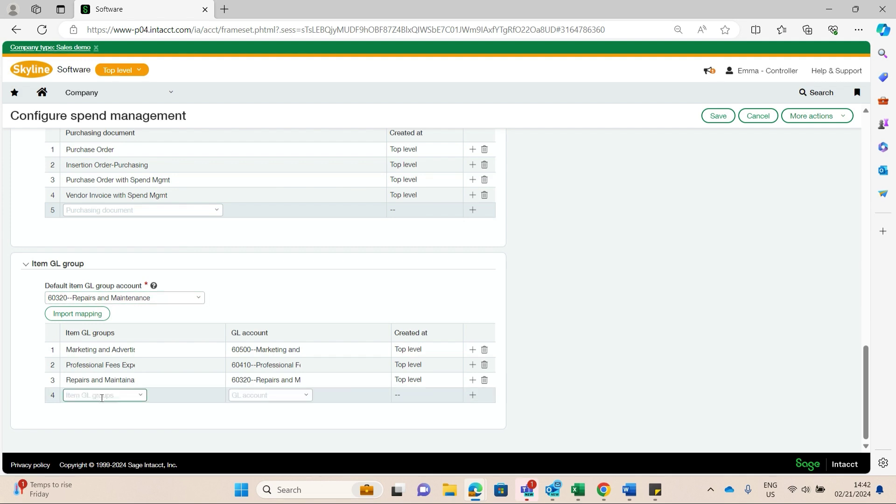
pyautogui.click(128, 399)
pyautogui.write('trav')
pyautogui.click(114, 427)
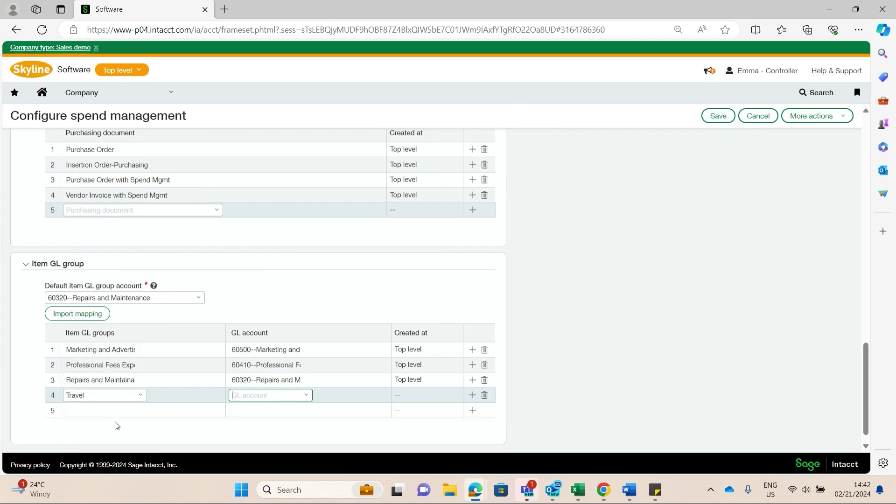
pyautogui.click(116, 411)
pyautogui.write('mea')
pyautogui.click(120, 379)
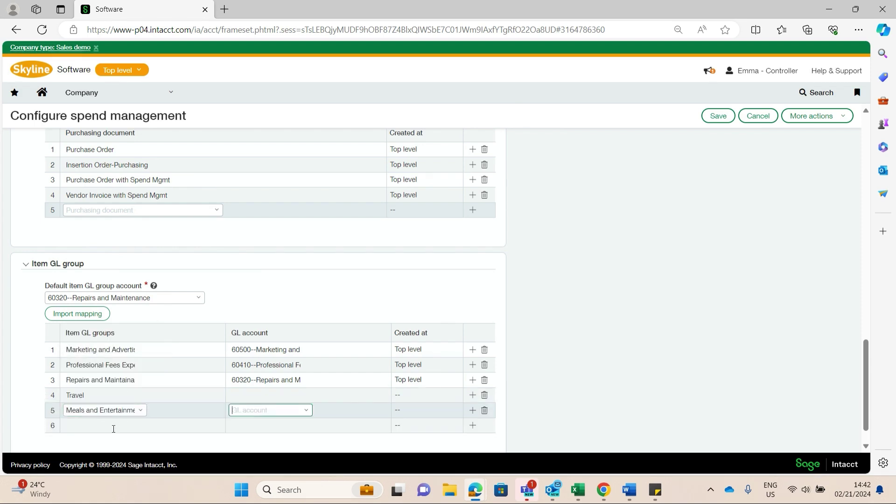
pyautogui.click(113, 426)
# Map Travel to 60200--Travel, Meals and Entertainment to 60210--Meals and Entertainment, and Rent to 60300--Rent, and save the configuration.
pyautogui.scroll(-1, 262, 373)
pyautogui.click(266, 349)
pyautogui.write('60200')
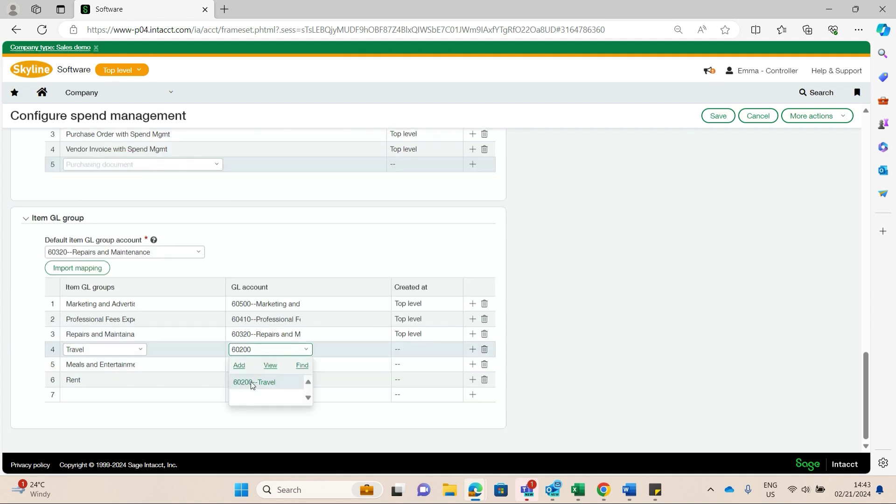
pyautogui.click(251, 382)
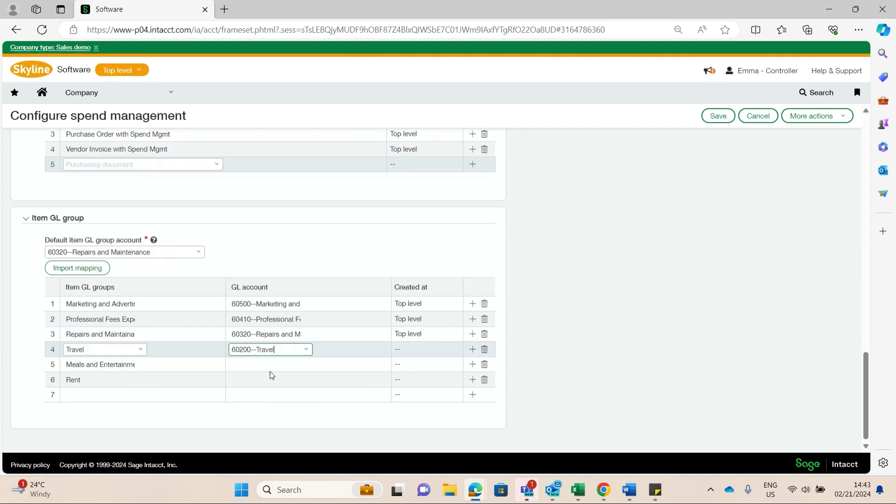
pyautogui.click(269, 365)
pyautogui.write('meal')
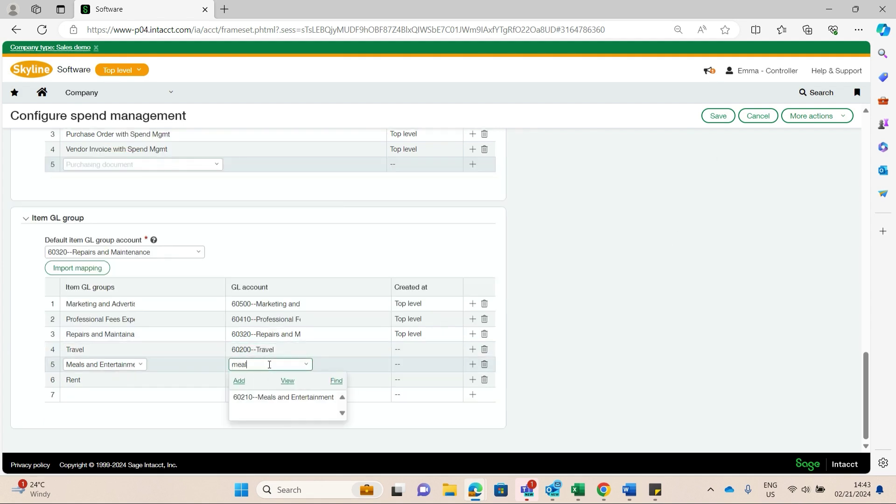
pyautogui.click(285, 397)
pyautogui.click(276, 380)
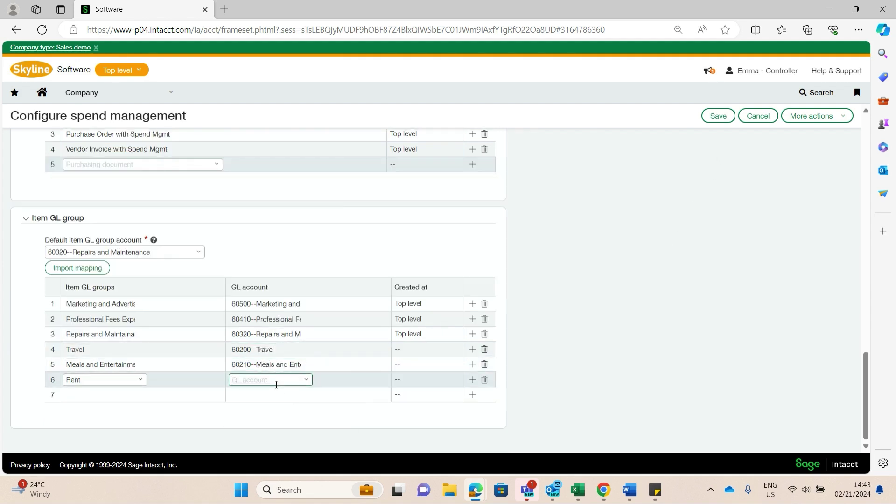
pyautogui.write('ren')
pyautogui.click(263, 409)
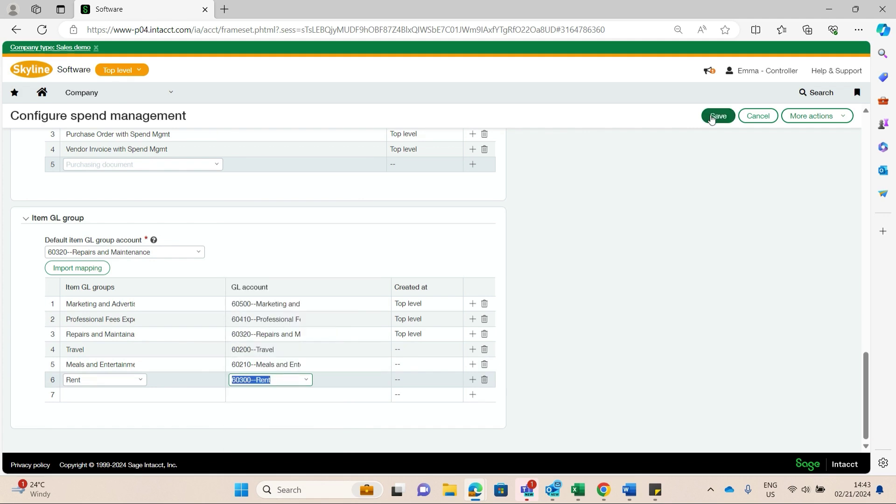
pyautogui.click(712, 117)
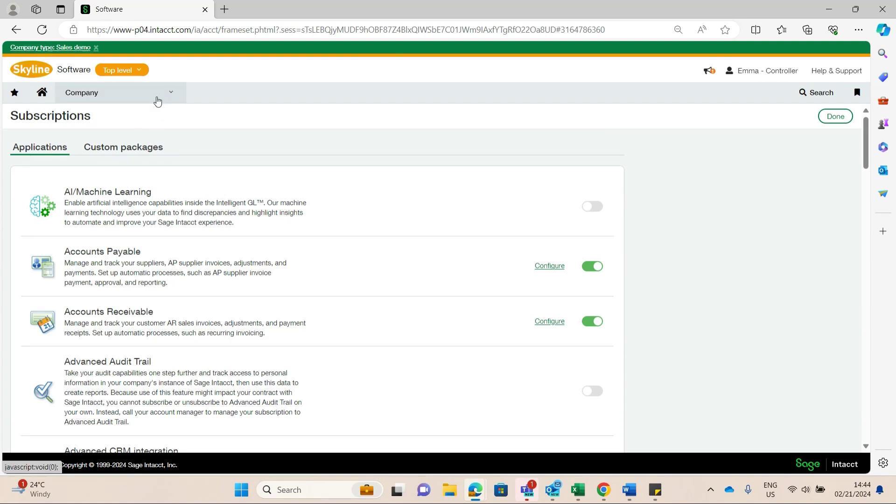
# Open the Year 2024 budget's details from the budgets repository and review its accounts, departments and locations.
pyautogui.click(158, 102)
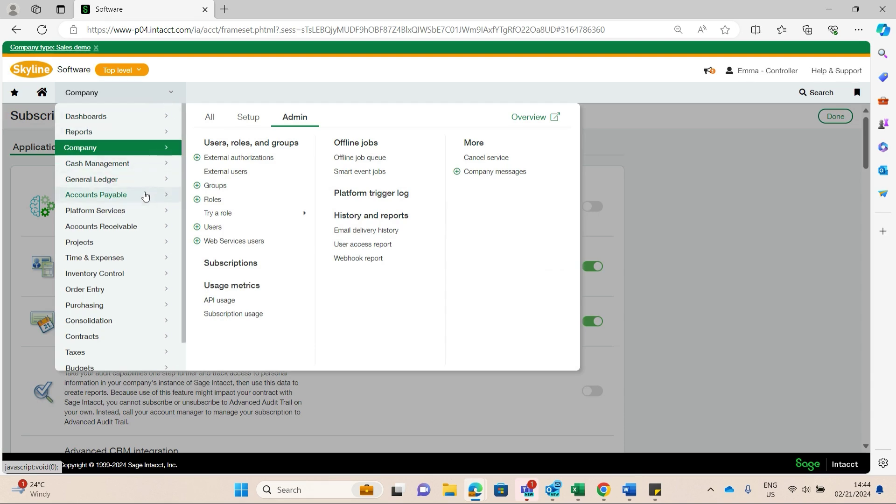
pyautogui.click(126, 358)
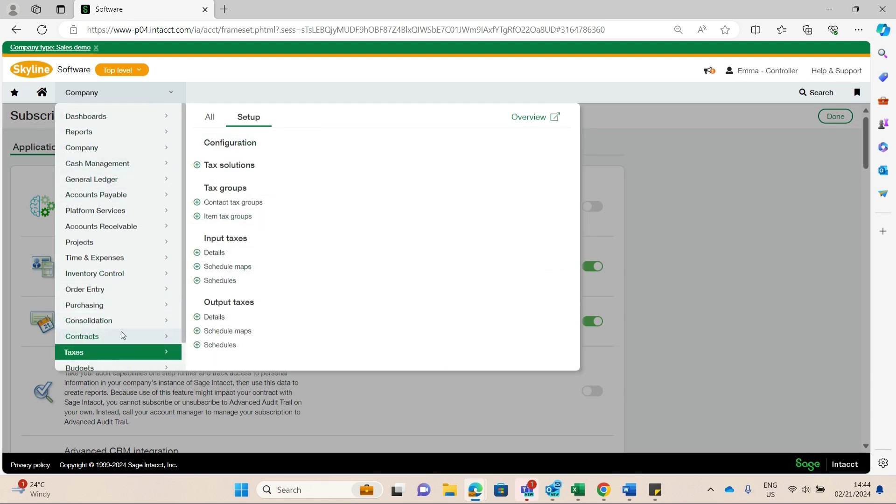
pyautogui.click(111, 369)
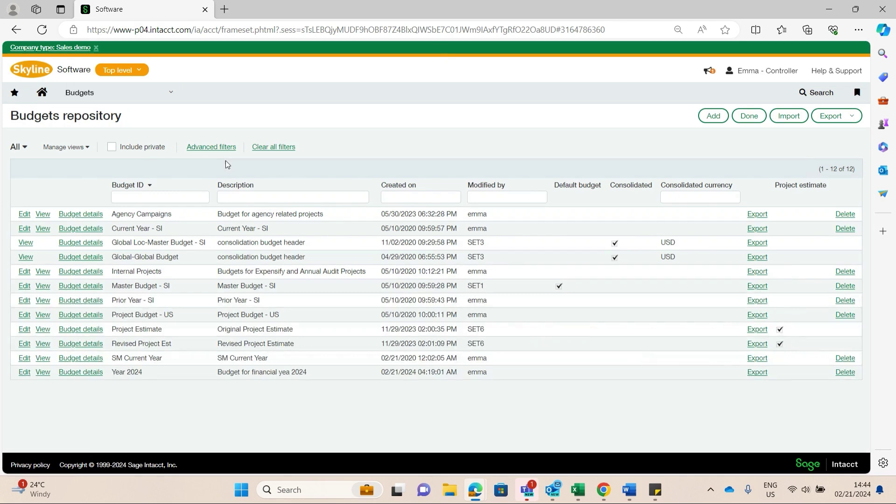
pyautogui.click(82, 373)
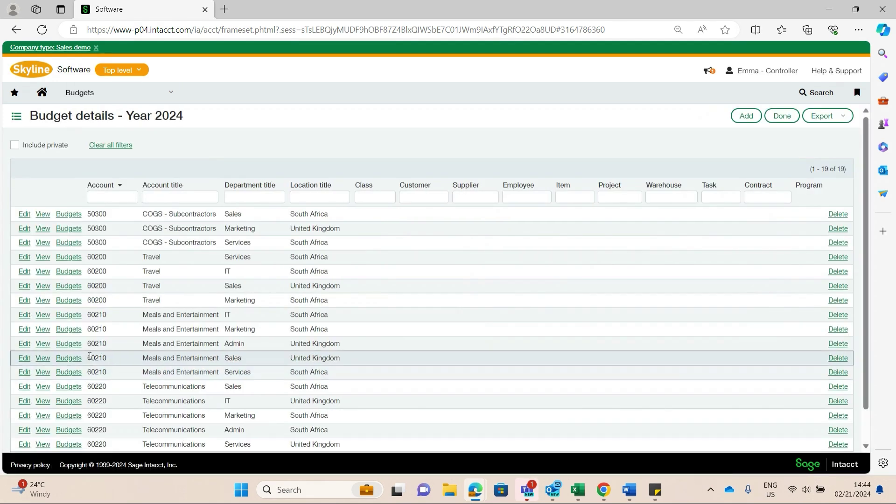
pyautogui.scroll(-1, 240, 264)
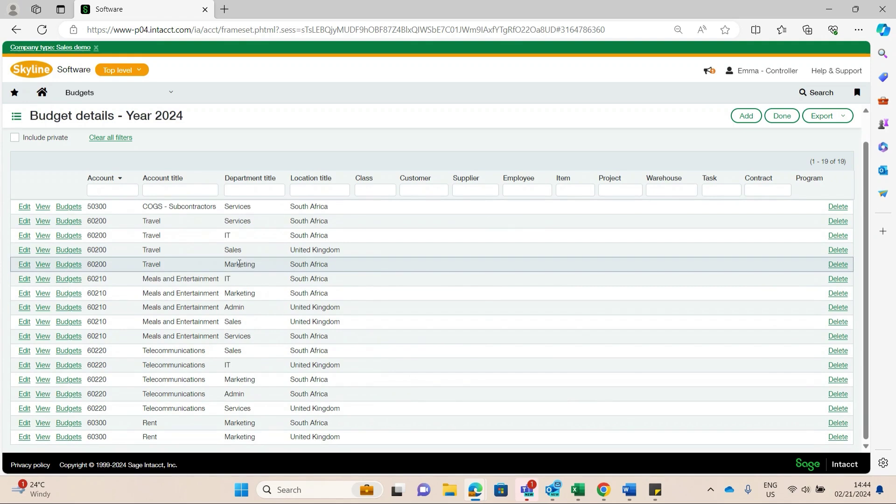
pyautogui.scroll(1, 172, 424)
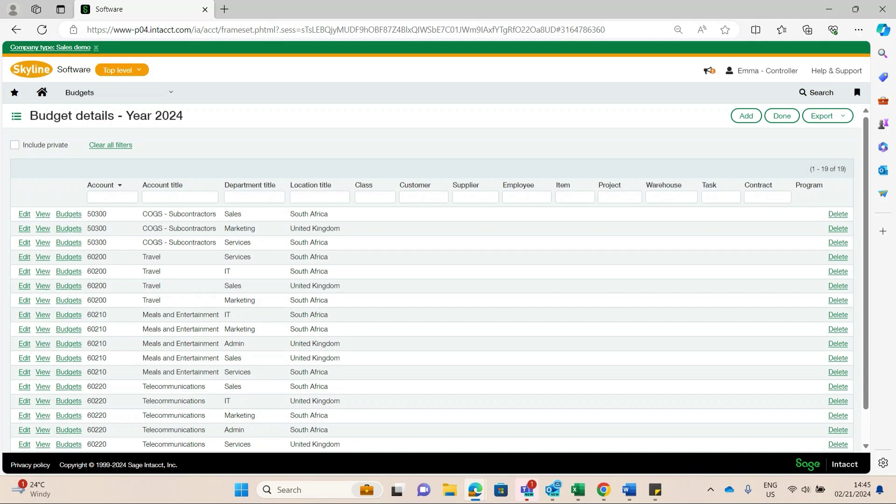
# Start a new Purchase Order with Spend Mgmt from the purchasing order transactions.
pyautogui.click(128, 94)
pyautogui.click(134, 311)
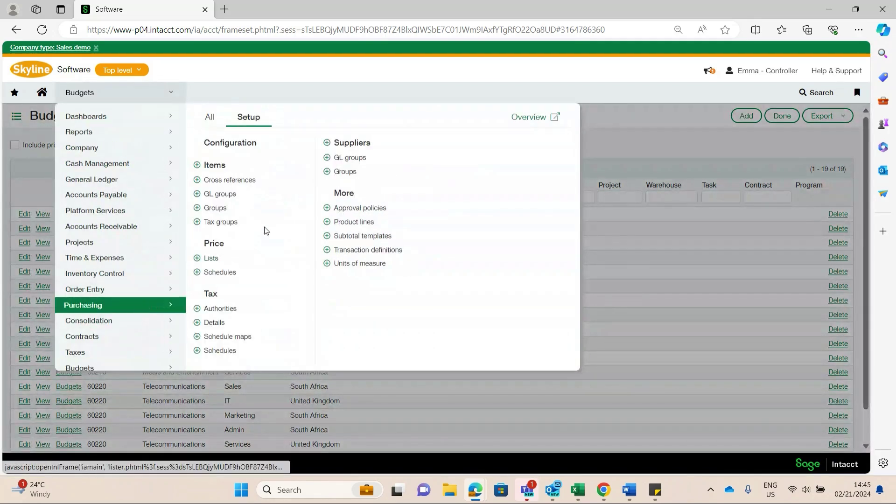
pyautogui.click(206, 121)
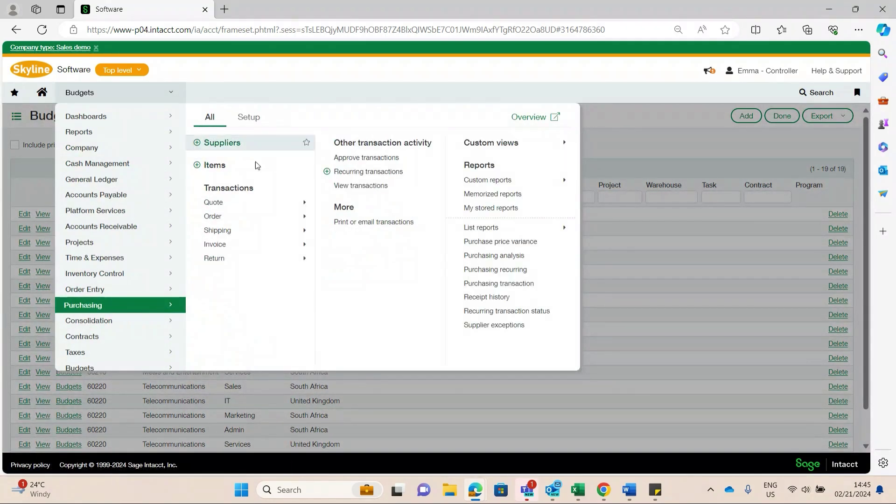
pyautogui.moveTo(239, 225)
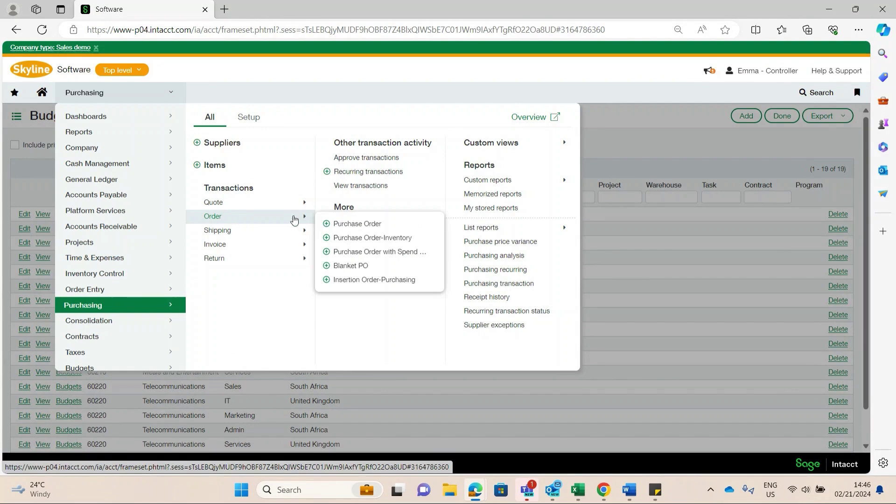
pyautogui.click(326, 257)
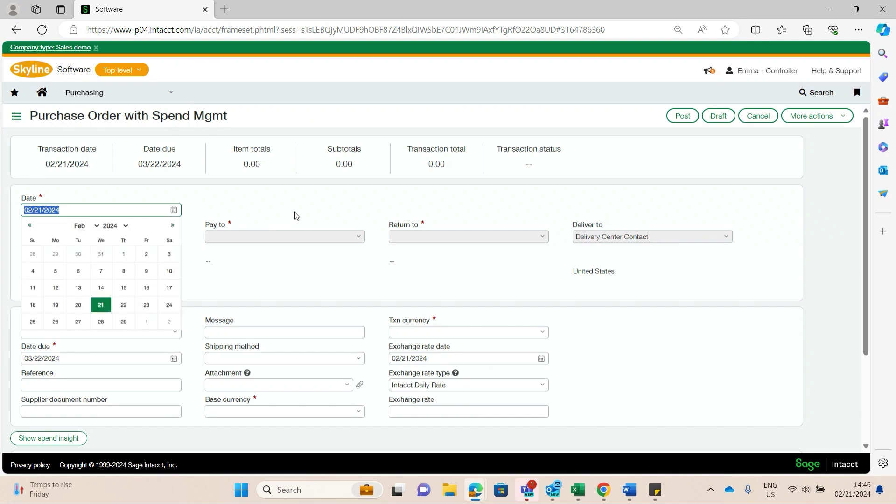
# Select Quick Post as the purchase order's supplier and bring up the order's currency fields and entries.
pyautogui.click(133, 232)
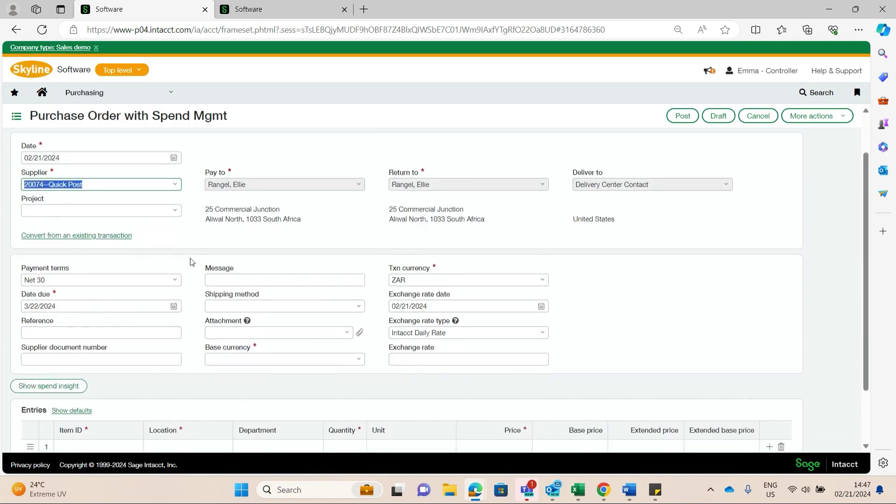
pyautogui.scroll(-2, 182, 257)
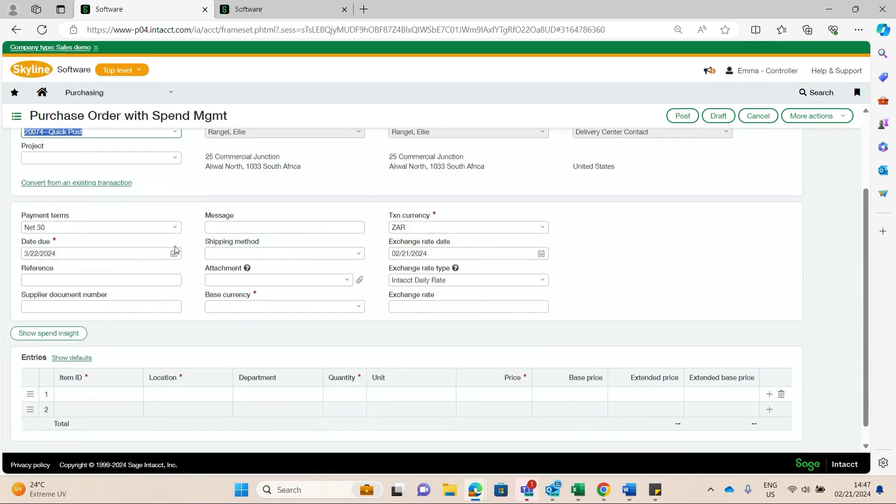
pyautogui.scroll(-1, 93, 238)
pyautogui.click(332, 205)
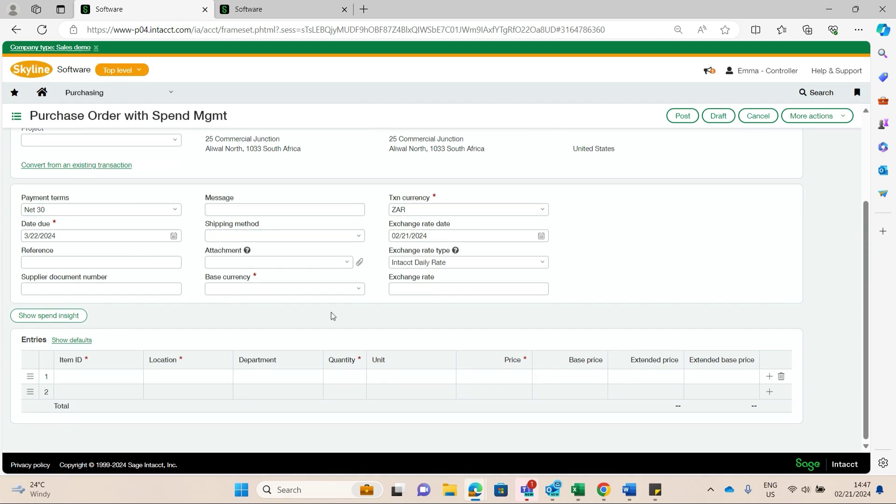
# Set the base currency to ZAR and add entries for 60200--Travel, 60210--Meals and Entertainment, and 60300--Rent.
pyautogui.click(358, 289)
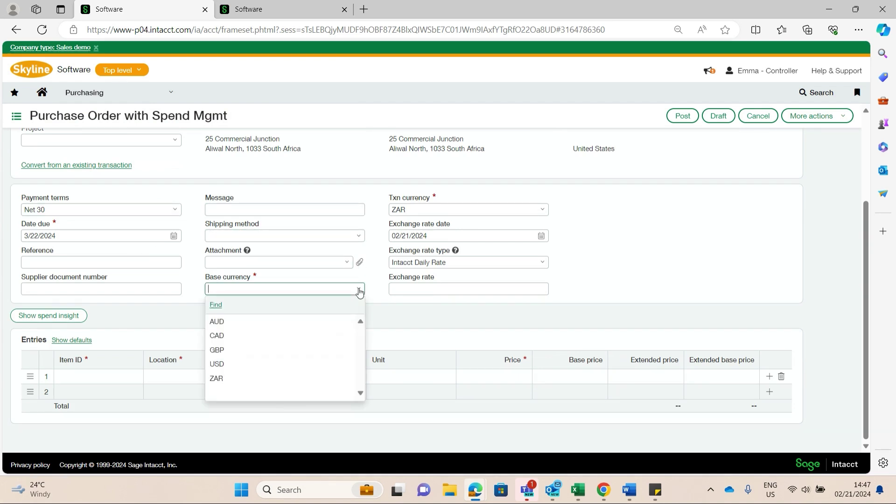
pyautogui.click(258, 385)
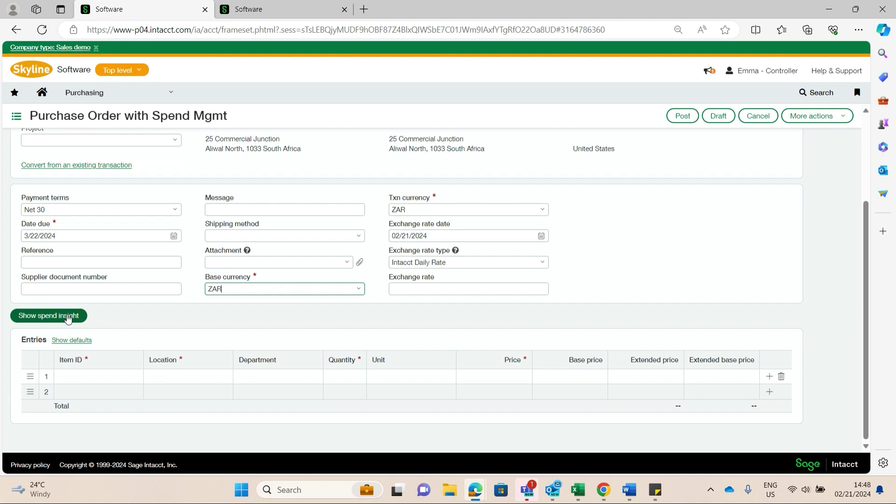
pyautogui.click(93, 376)
pyautogui.write('travel')
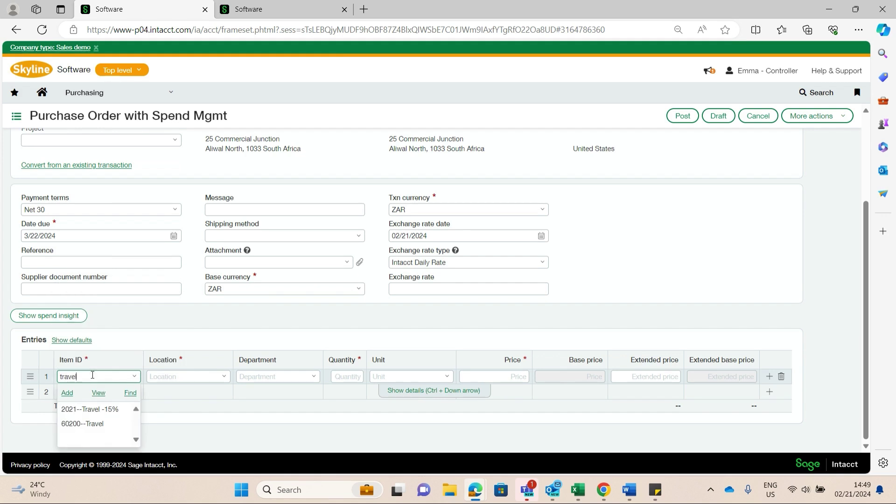
pyautogui.click(98, 423)
pyautogui.click(97, 392)
pyautogui.write('mea')
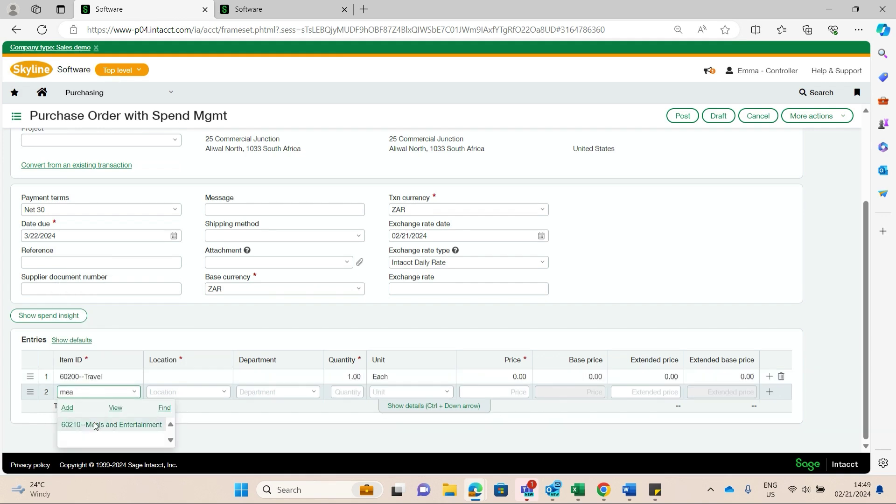
pyautogui.click(94, 424)
pyautogui.click(92, 407)
pyautogui.write('rent')
# Assign location 700--South Africa to the Travel and Meals and Entertainment entries and 500--United Kingdom to the Rent entry.
pyautogui.click(202, 377)
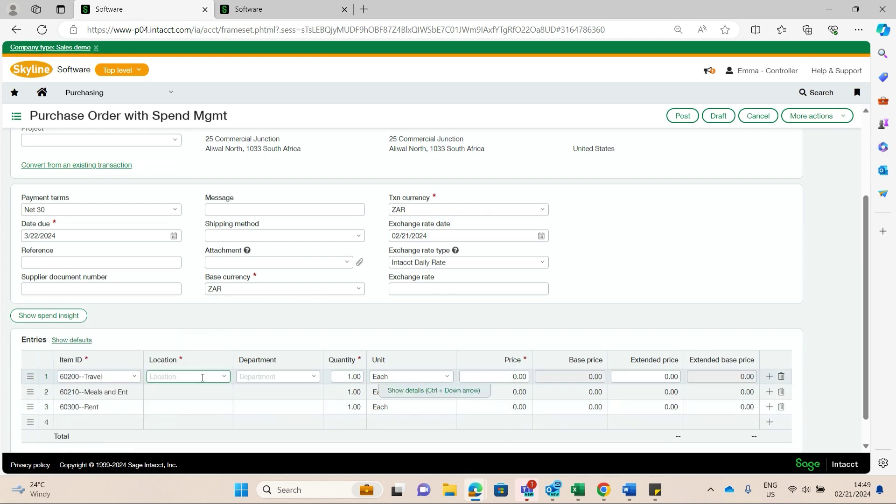
pyautogui.click(168, 345)
pyautogui.click(188, 392)
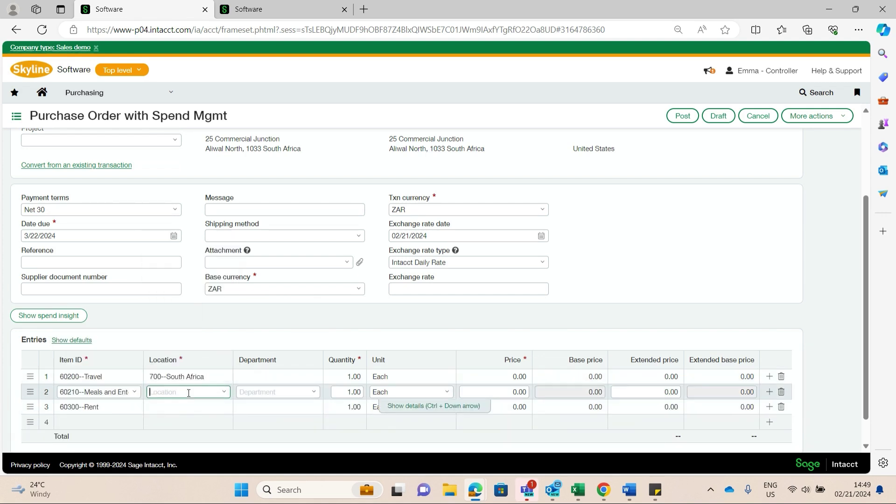
pyautogui.click(188, 407)
pyautogui.click(178, 347)
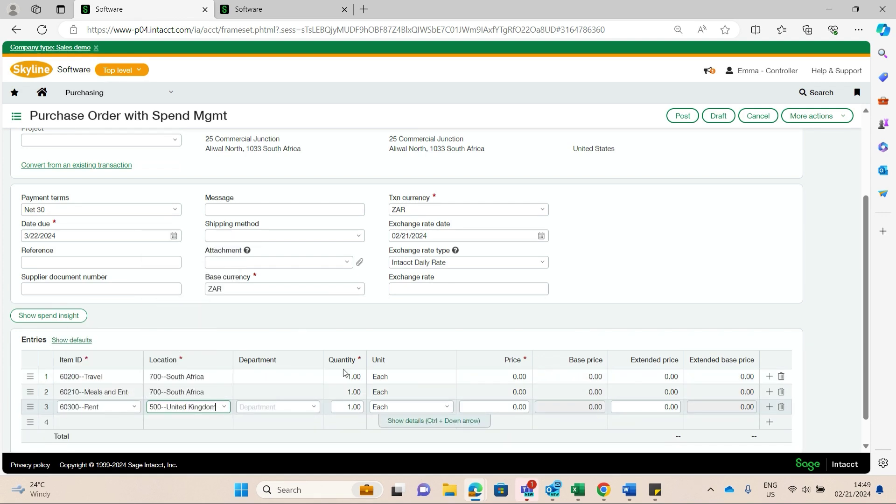
# Assign department 400--Marketing to the Travel entry, 200--Services to Meals and Entertainment, and 300--Admin to Rent.
pyautogui.click(285, 377)
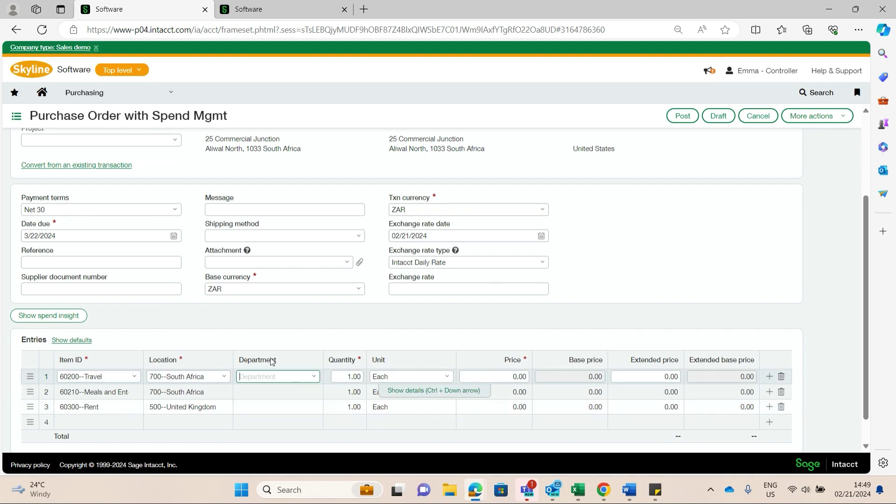
pyautogui.click(314, 377)
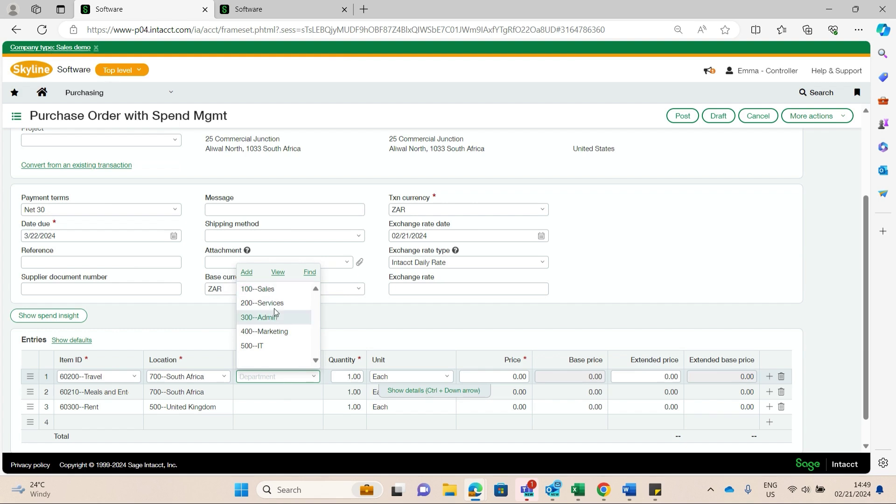
pyautogui.click(264, 331)
pyautogui.click(311, 393)
pyautogui.click(312, 393)
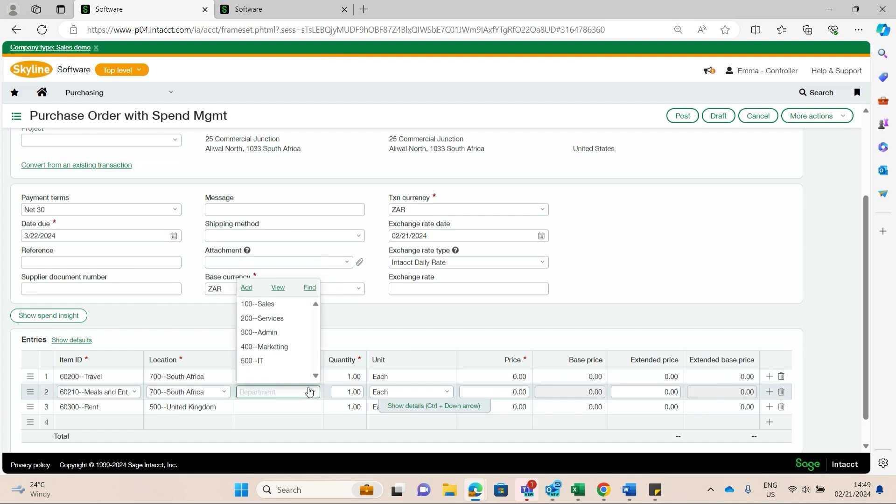
pyautogui.click(271, 319)
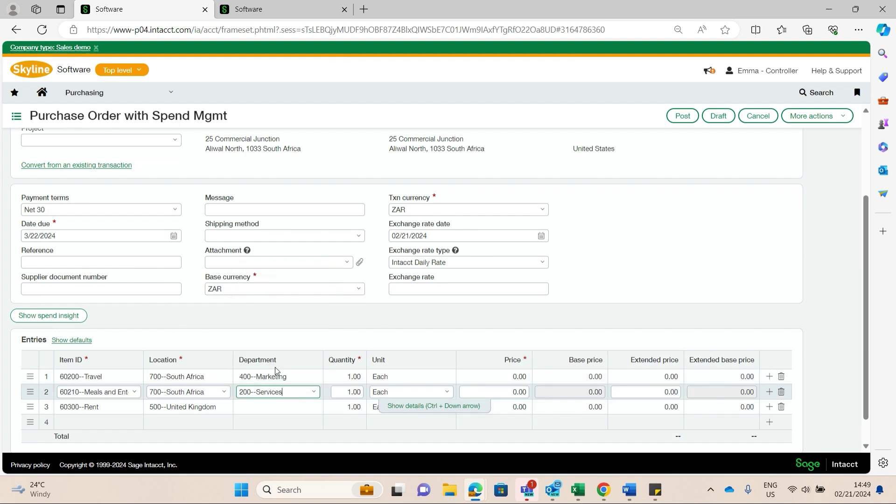
pyautogui.click(282, 407)
pyautogui.click(312, 408)
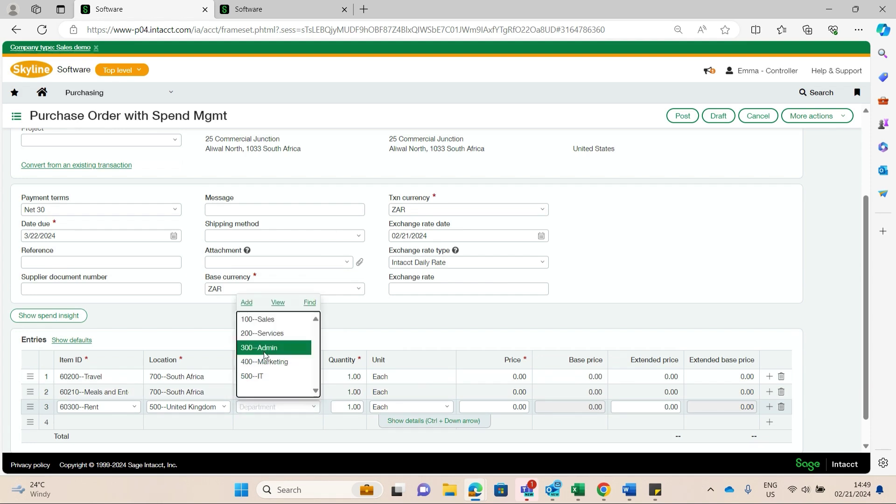
pyautogui.click(296, 346)
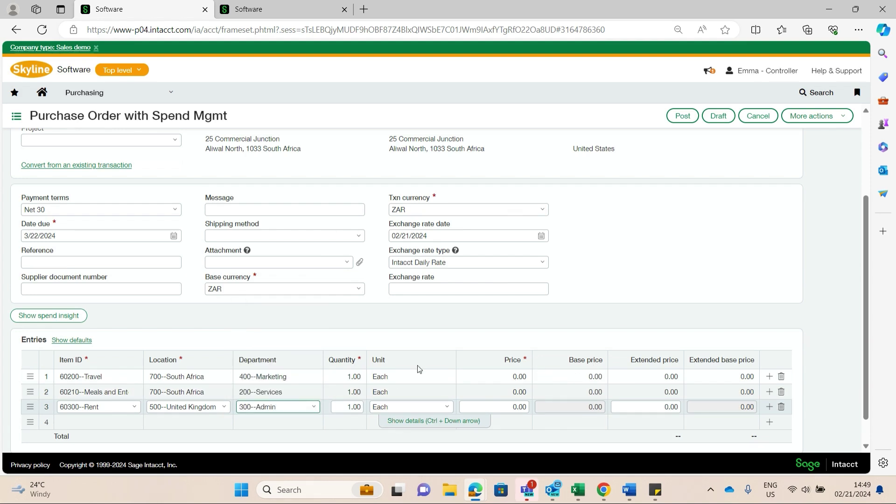
# Set the entry prices to 1,000 for Travel, 2,000 for Meals and Entertainment, and 8,500 for Rent.
pyautogui.click(517, 376)
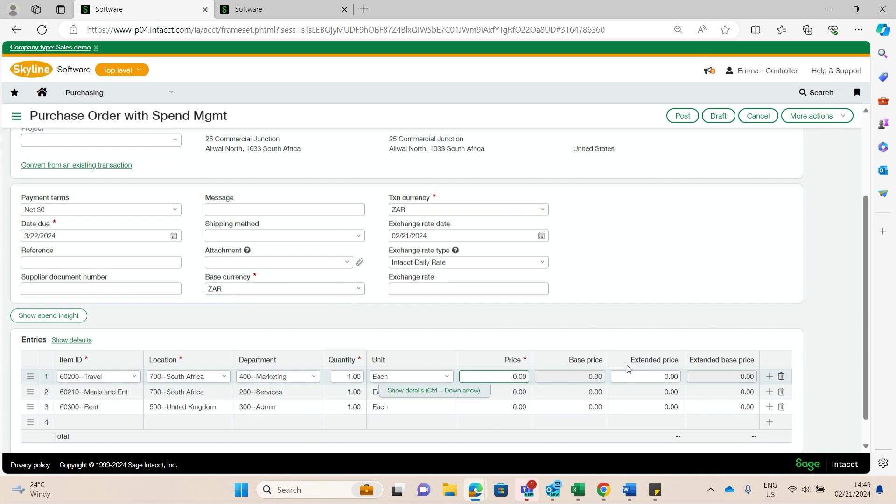
pyautogui.press('BackSpace')
pyautogui.write('1000')
pyautogui.click(518, 392)
pyautogui.write('2000')
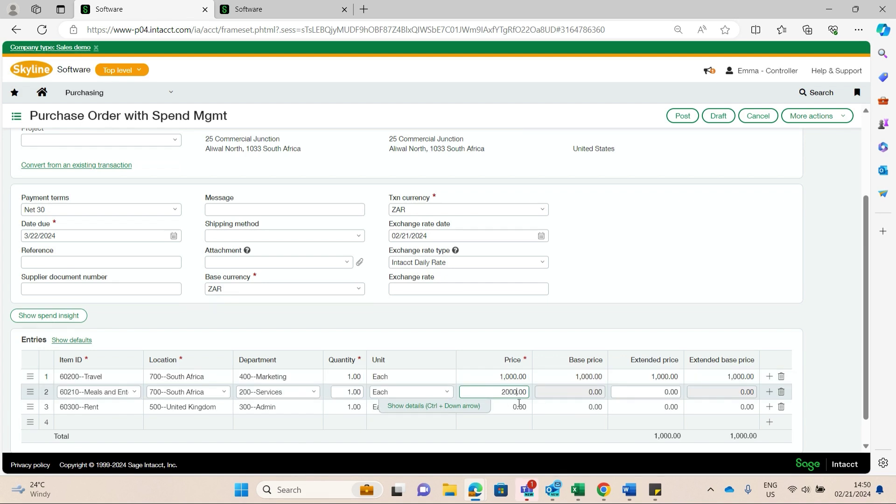
pyautogui.click(518, 406)
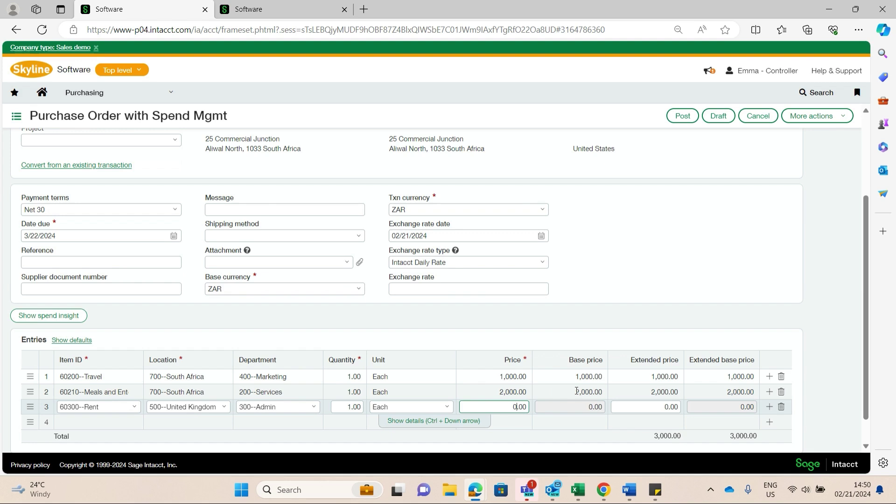
pyautogui.write('8500')
# Change the purchase order's transaction date to 03/01/2024.
pyautogui.scroll(3, 310, 276)
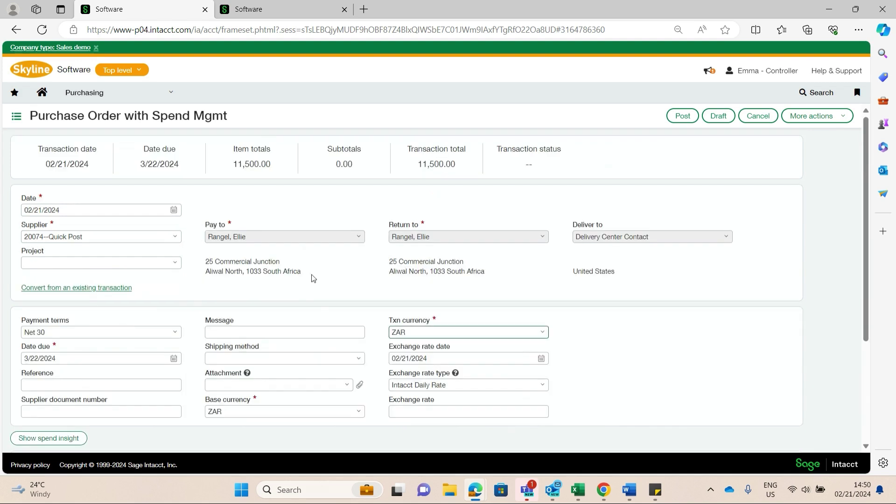
pyautogui.click(176, 214)
pyautogui.click(172, 225)
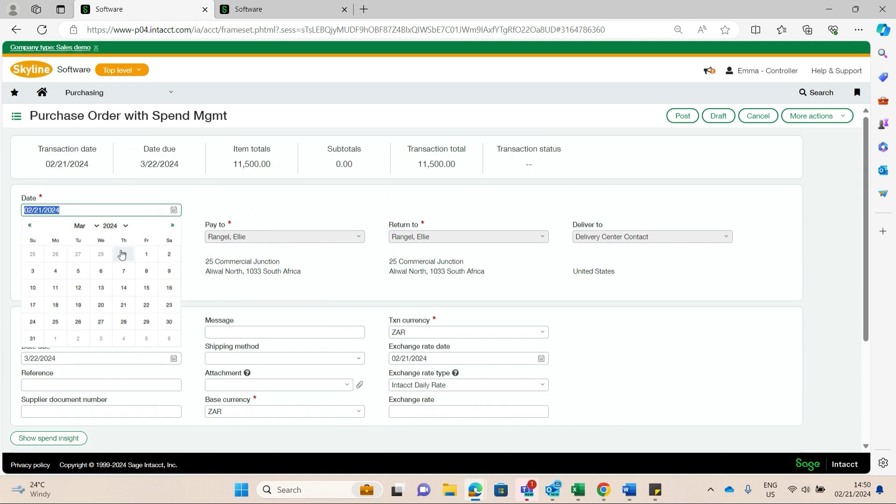
pyautogui.click(144, 255)
# Show the spend insight for the purchase order entries in an enlarged view and compare budget with funds available.
pyautogui.scroll(-3, 322, 197)
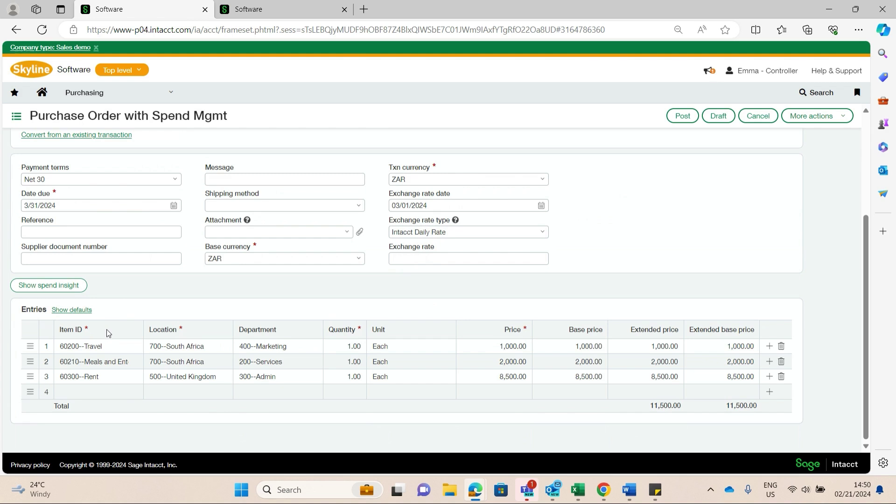
pyautogui.click(65, 287)
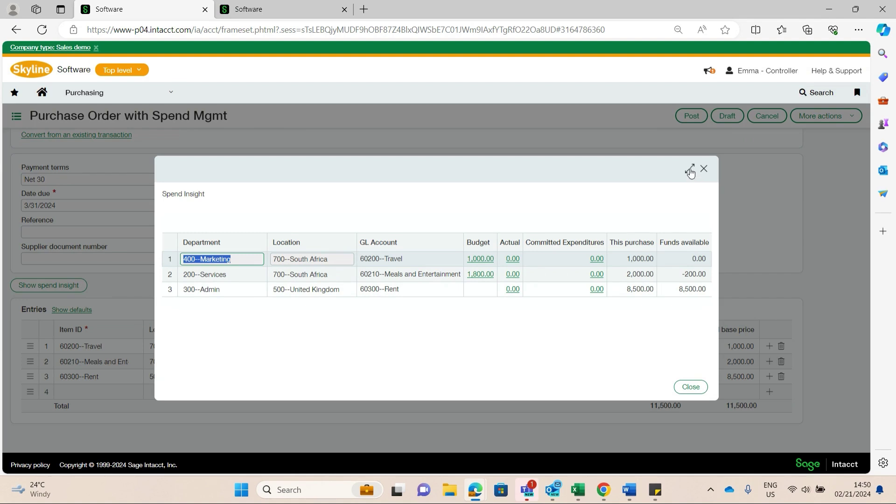
pyautogui.click(689, 169)
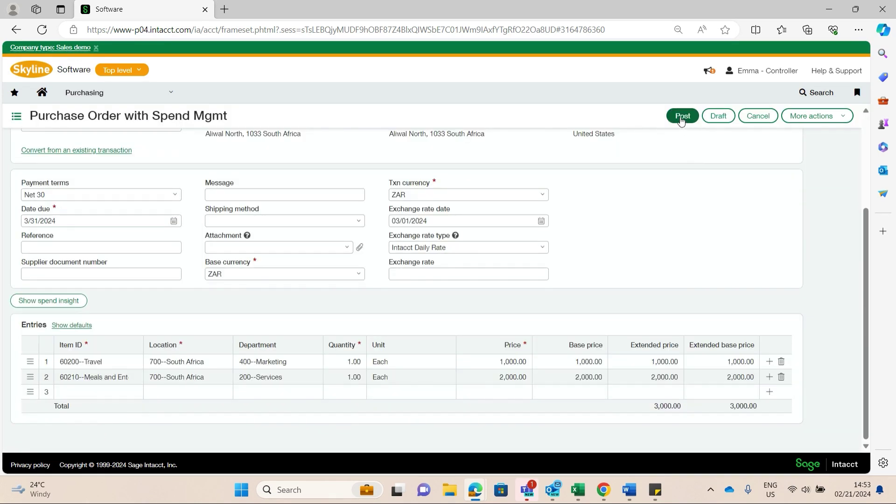
# Post the purchase order with the Travel and Meals and Entertainment entries, repeating the posting to override the budget limit warning.
pyautogui.click(682, 118)
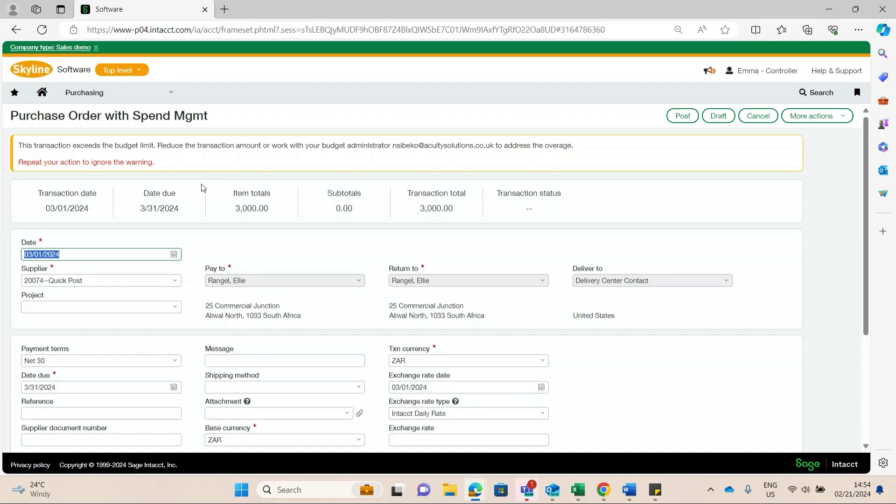
pyautogui.scroll(-3, 201, 188)
pyautogui.click(688, 122)
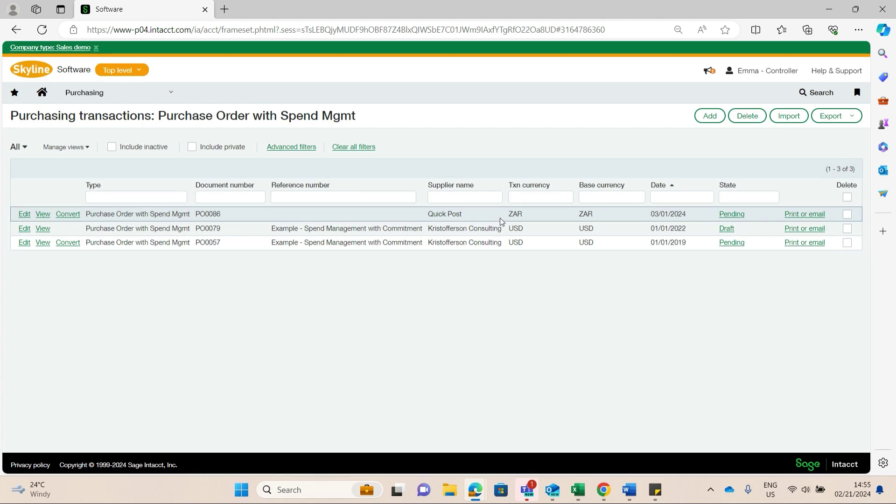
# View the posted Quick Post purchase order, review its spend insight, and return to the transactions list.
pyautogui.click(46, 218)
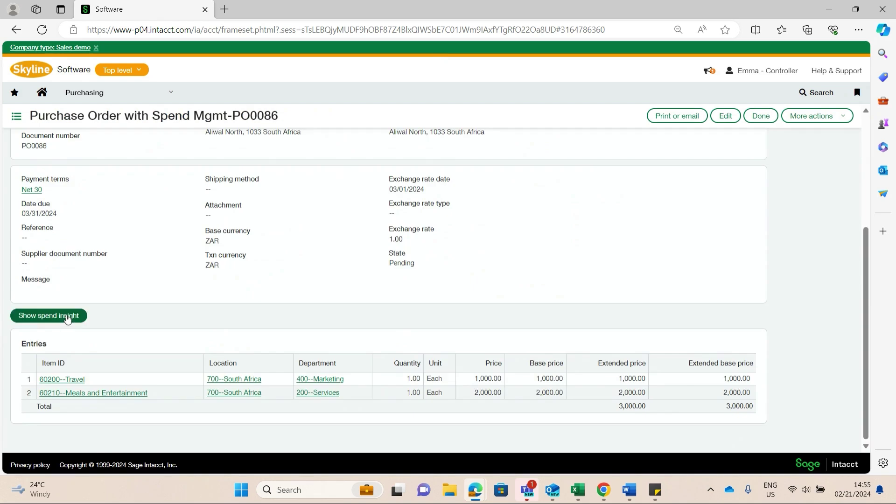
pyautogui.click(66, 314)
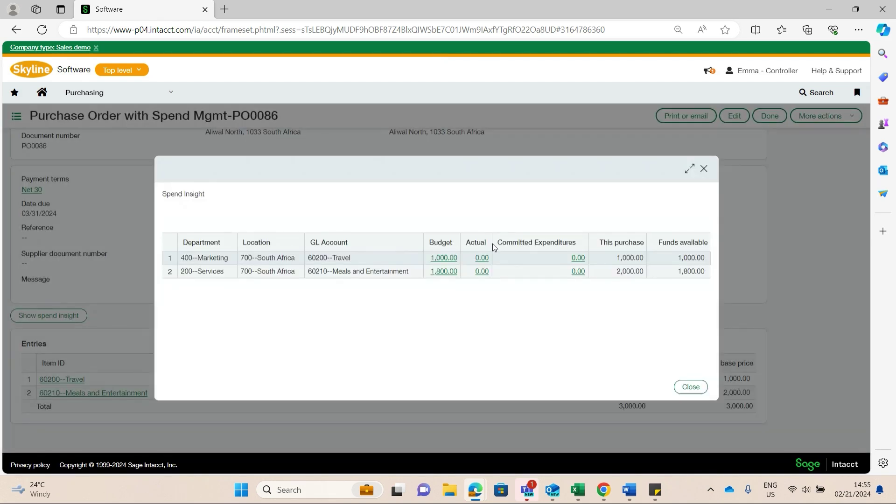
pyautogui.click(704, 169)
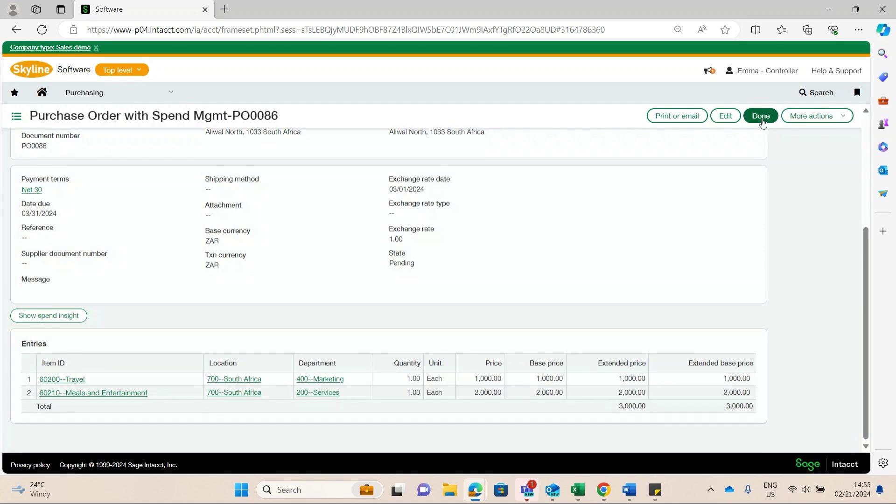
pyautogui.click(761, 116)
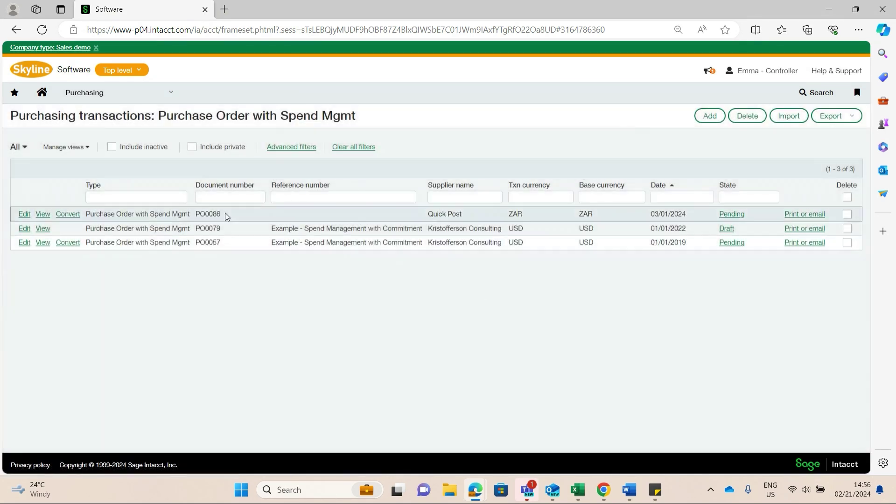
# Open the Reports center and locate the Expenditures - Budget vs. Actual and Commits report among the financial reports.
pyautogui.click(169, 101)
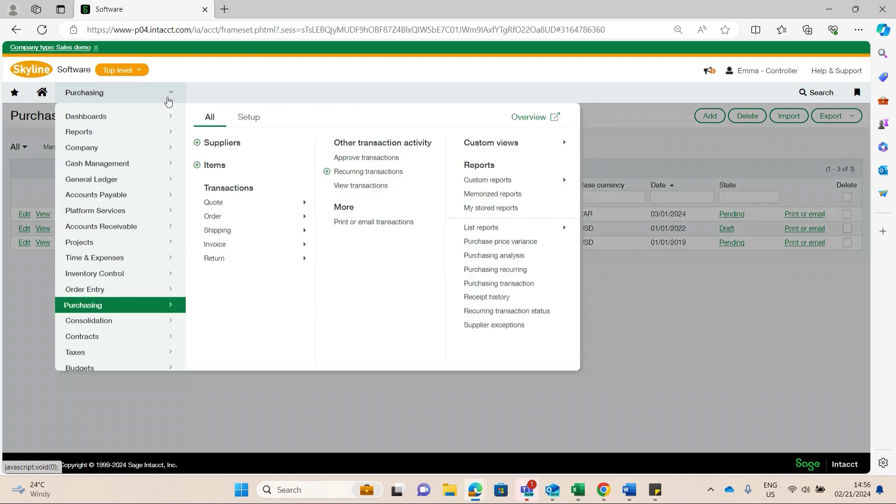
pyautogui.click(138, 132)
pyautogui.click(220, 122)
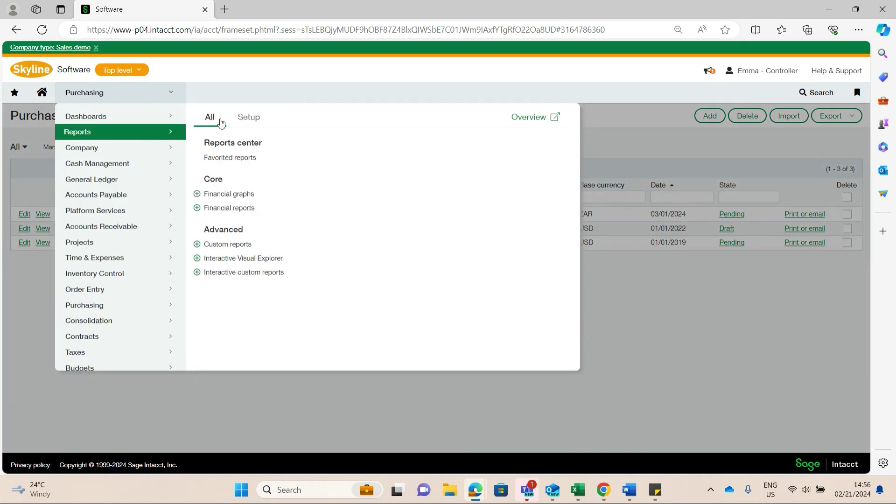
pyautogui.click(222, 142)
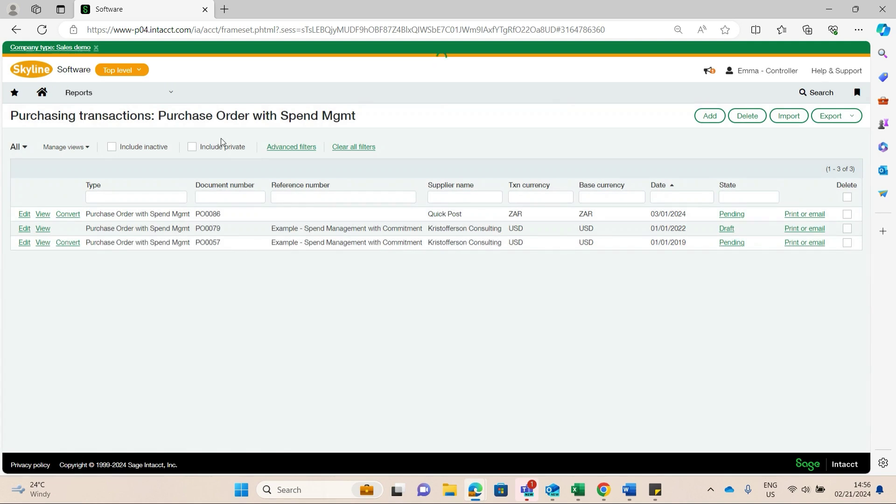
pyautogui.scroll(-4, 221, 138)
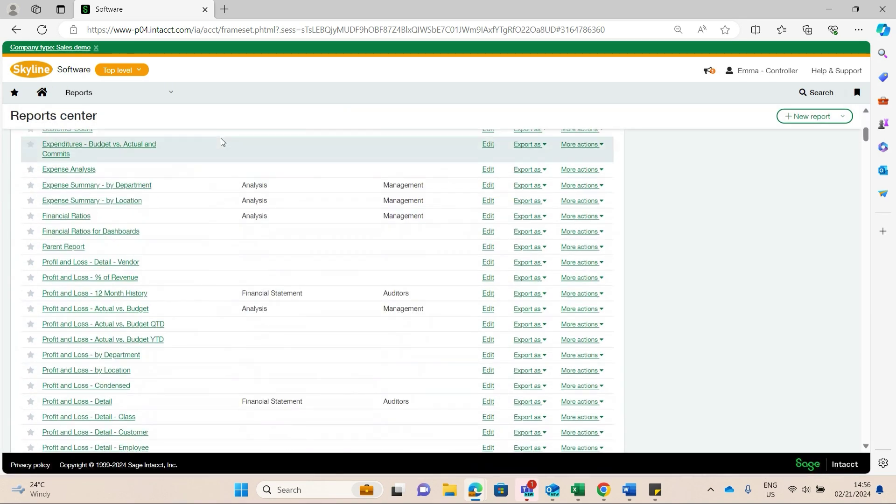
pyautogui.scroll(-3, 220, 142)
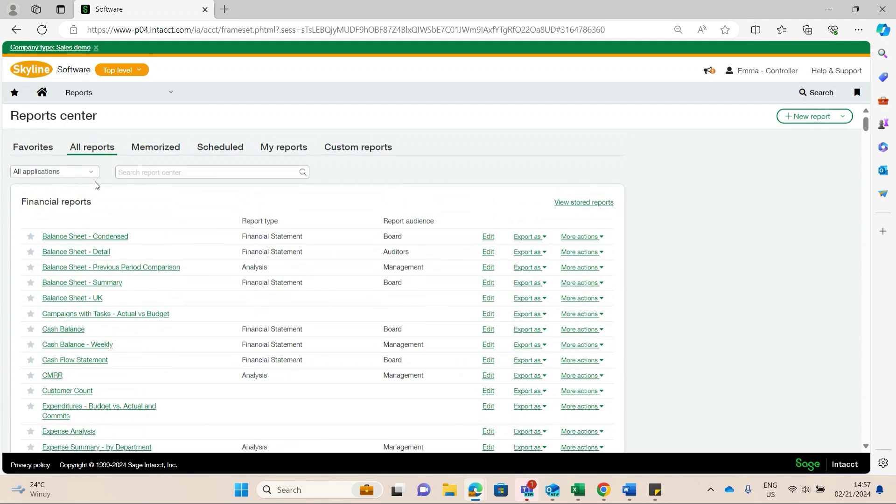
pyautogui.scroll(-1, 95, 182)
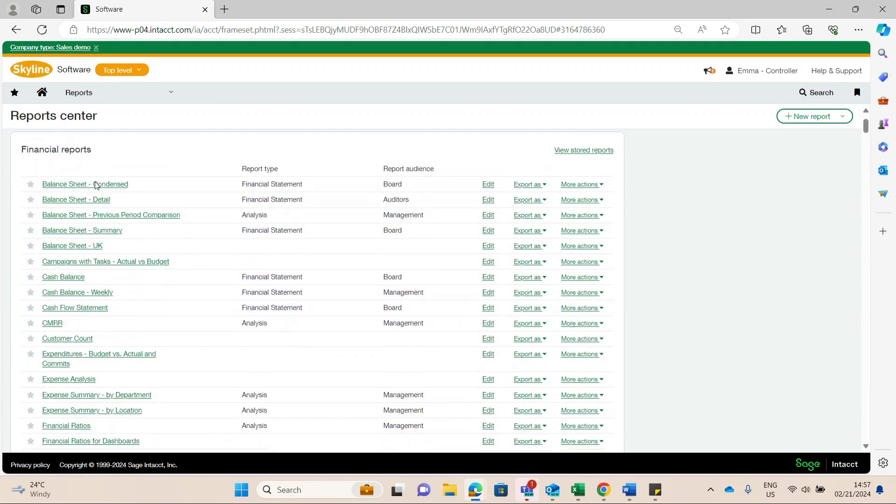
pyautogui.scroll(-1, 96, 186)
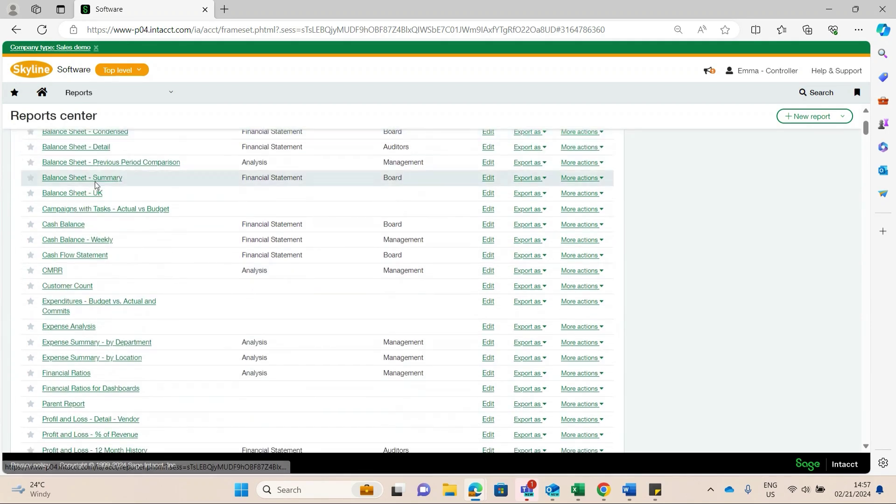
pyautogui.scroll(-1, 95, 184)
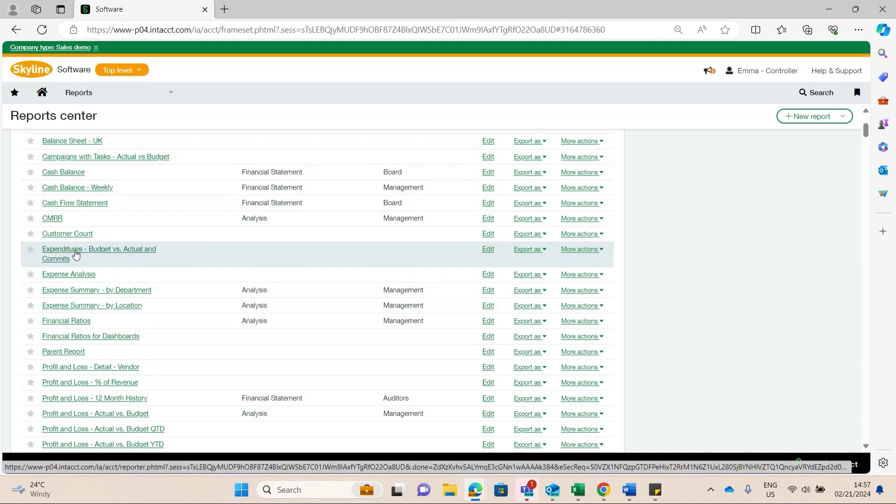
# Run the Expenditures - Budget vs. Actual and Commits report and the Profit and Loss - Actual vs. Budget report from the Reports center.
pyautogui.click(76, 254)
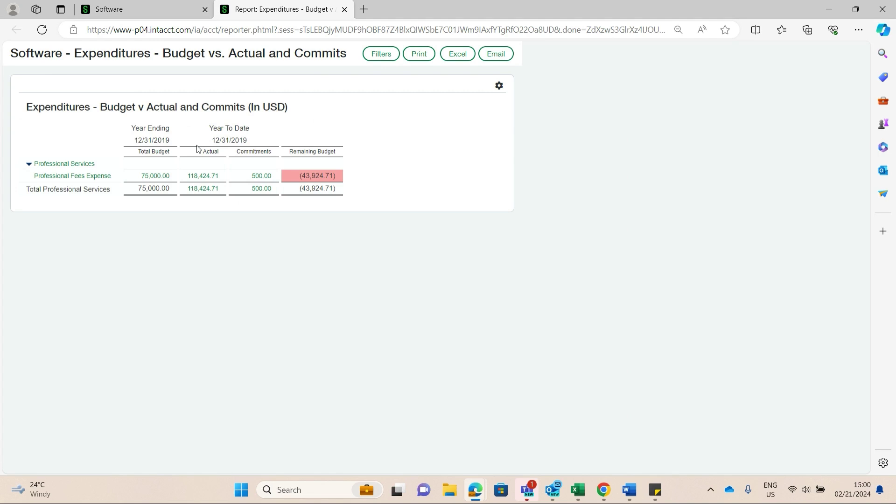
pyautogui.click(149, 9)
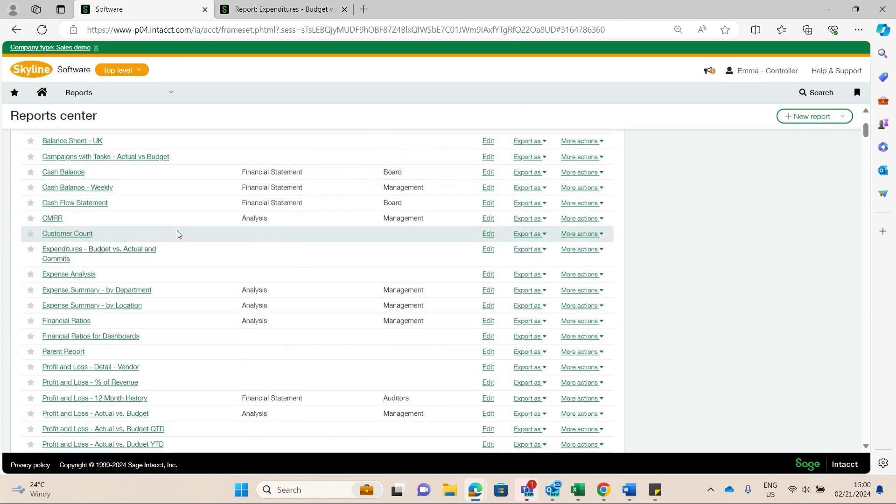
pyautogui.scroll(-1, 143, 337)
pyautogui.click(130, 363)
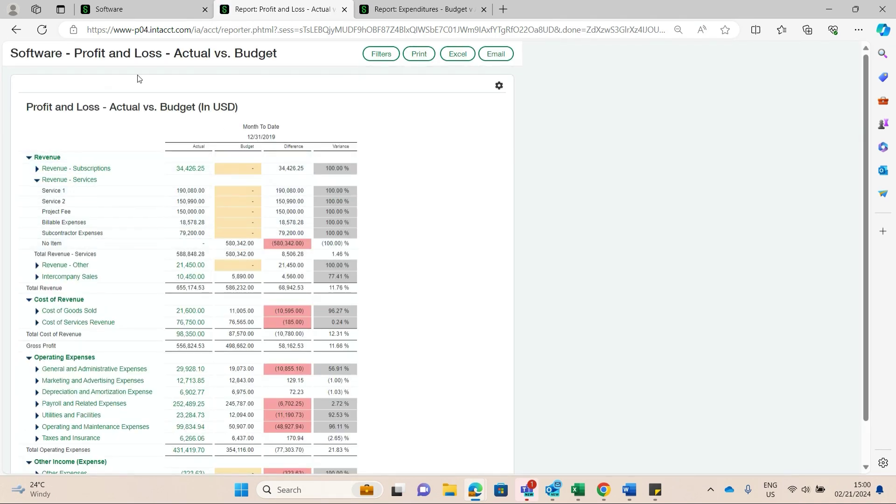
# Return to the Reports center and look through the financial reports list for other budget, expense, and profit and loss reports.
pyautogui.click(140, 9)
pyautogui.scroll(-1, 150, 308)
pyautogui.scroll(-2, 149, 304)
pyautogui.scroll(5, 152, 295)
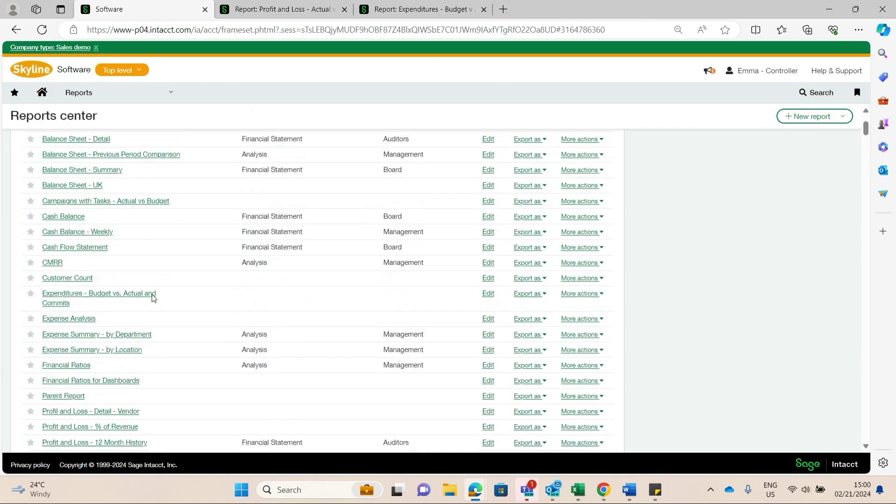
pyautogui.scroll(-7, 154, 298)
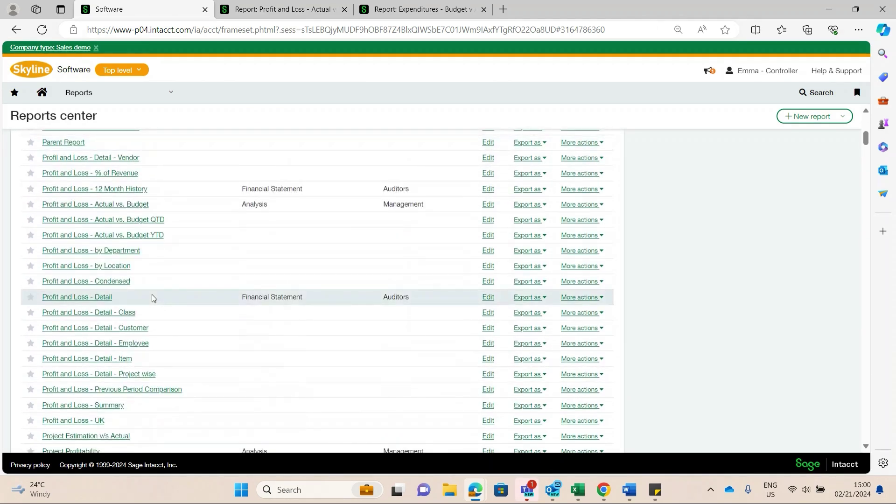
pyautogui.scroll(-5, 152, 297)
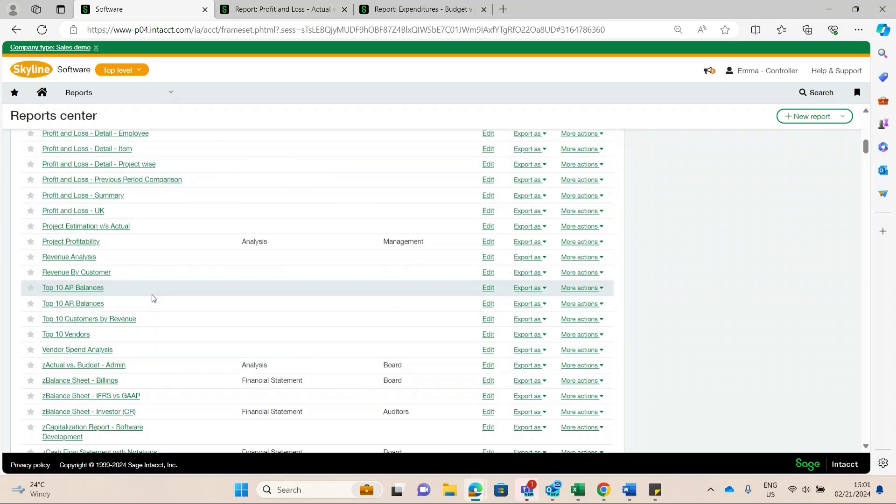
pyautogui.scroll(7, 154, 298)
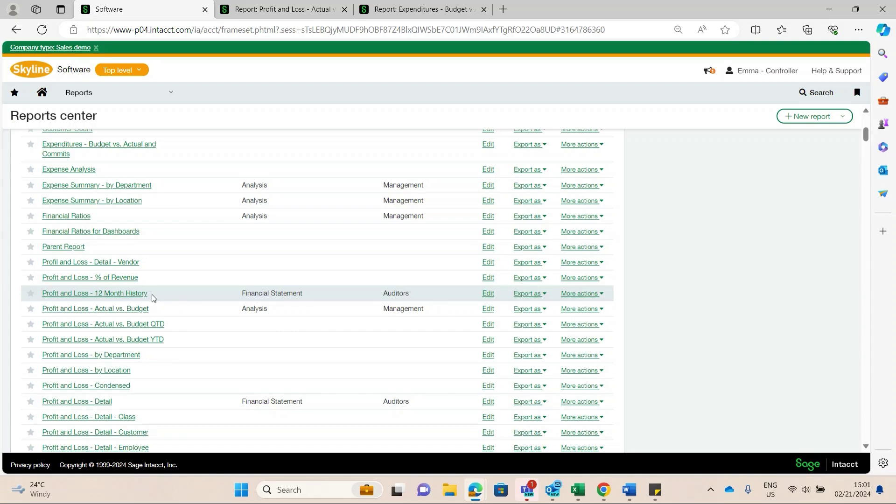
pyautogui.scroll(1, 152, 294)
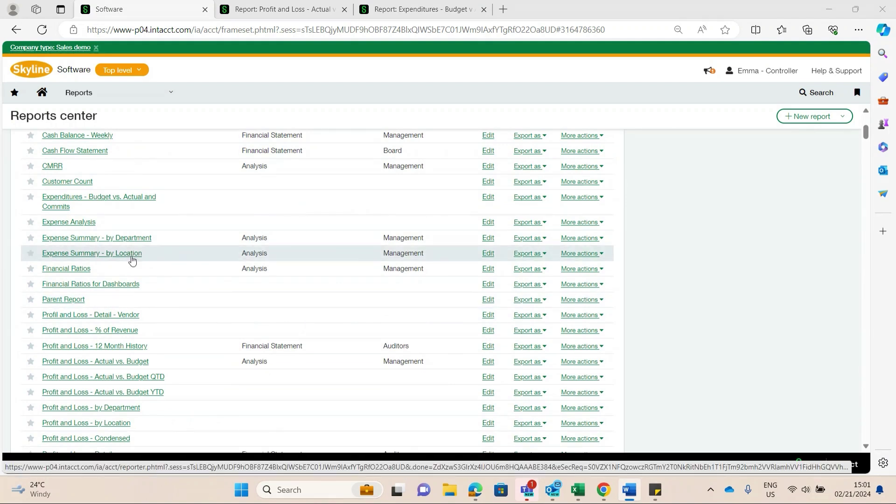
pyautogui.scroll(4, 133, 260)
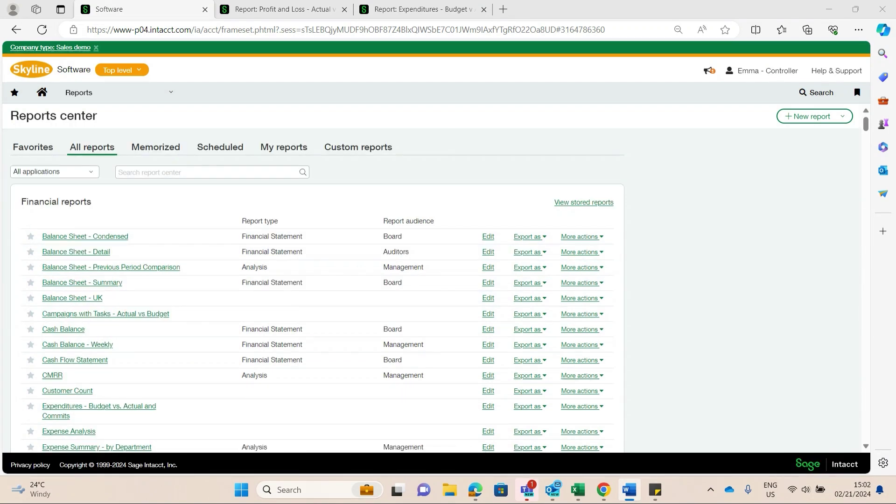